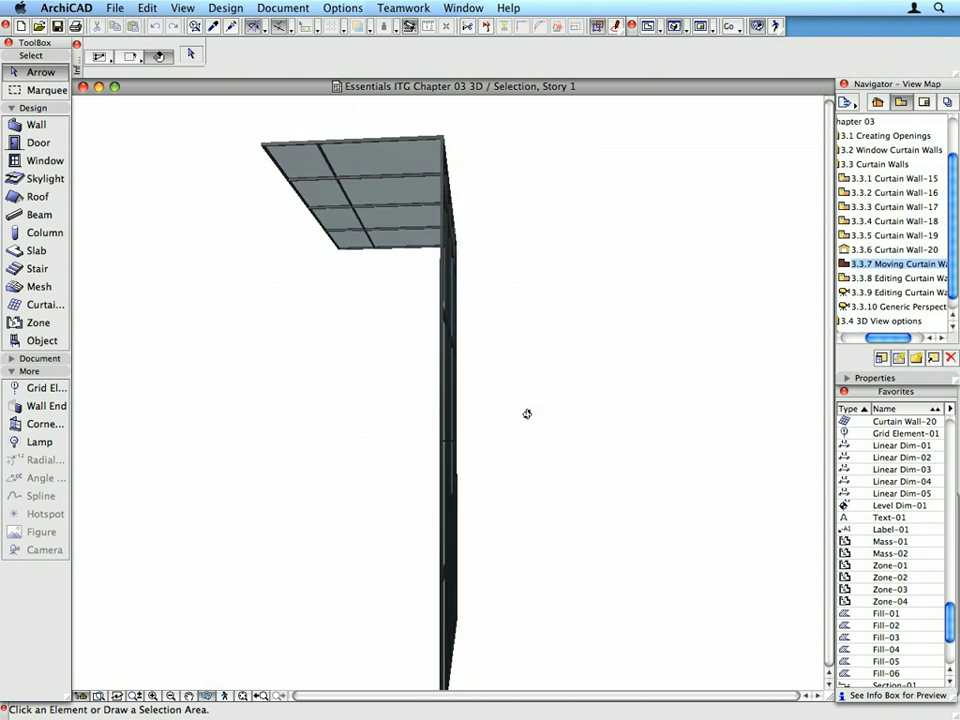
middle_click_drag(688, 199, 456, 381, "shift")
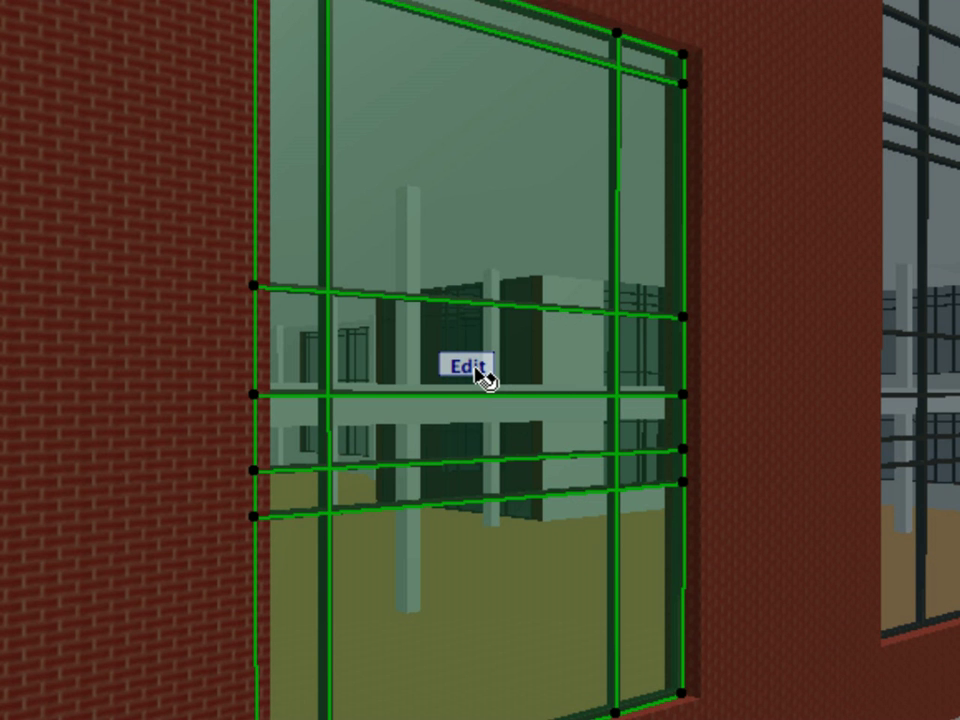
left_click(476, 370)
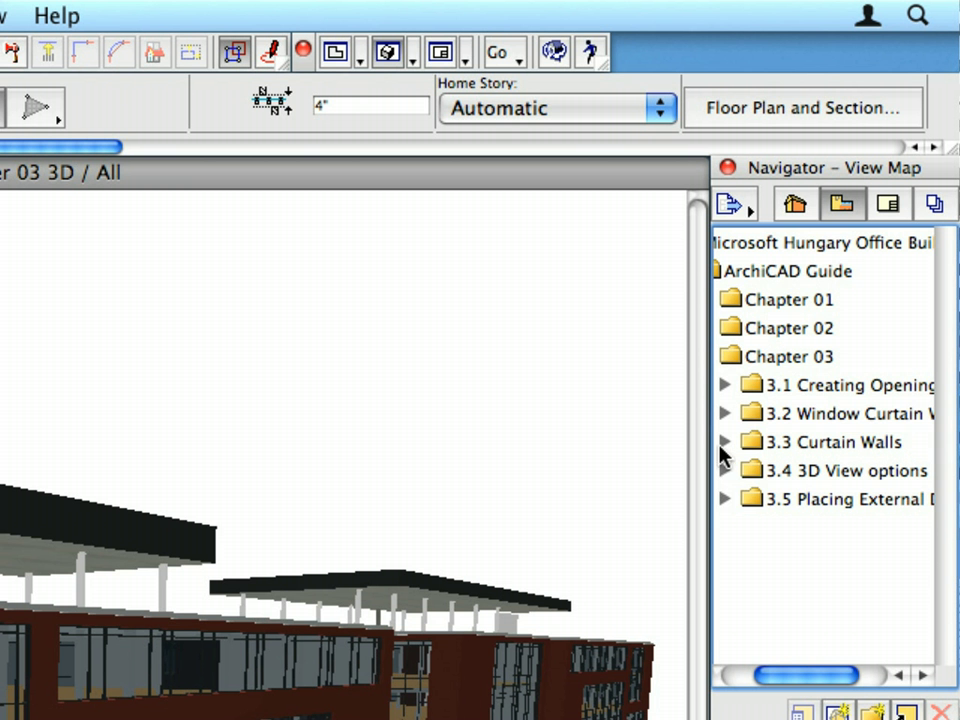
Open the 3.3.1 Curtain Wall-15 view from the 3.3 Curtain Walls folder and load the Curtain Wall-15 favorite.
left_click(725, 442)
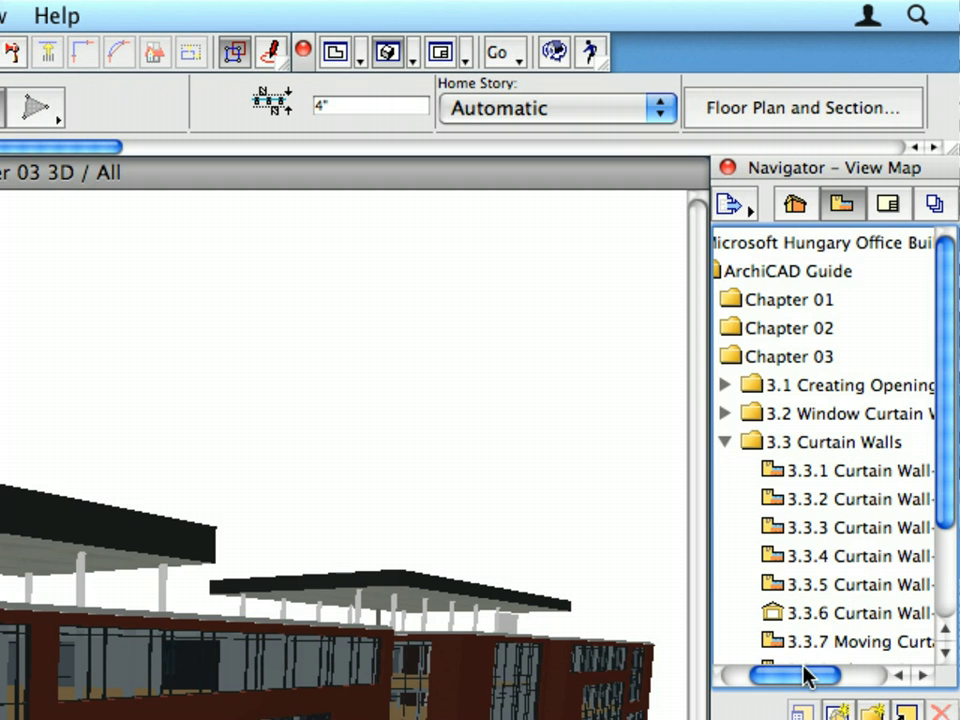
left_click_drag(808, 680, 822, 680)
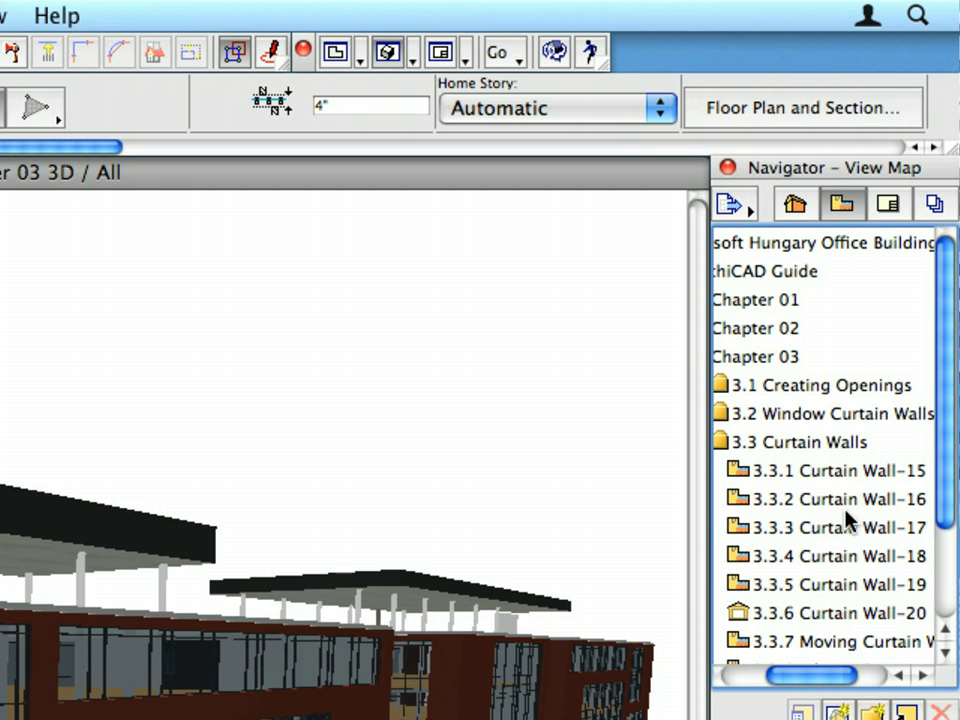
double_click(849, 476)
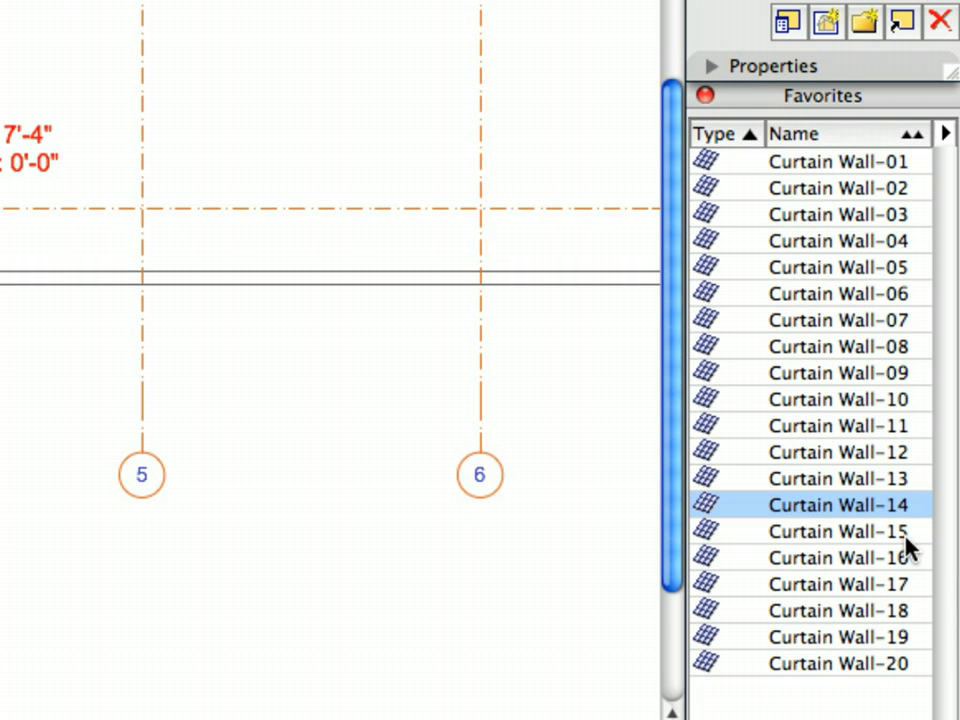
left_click(906, 535)
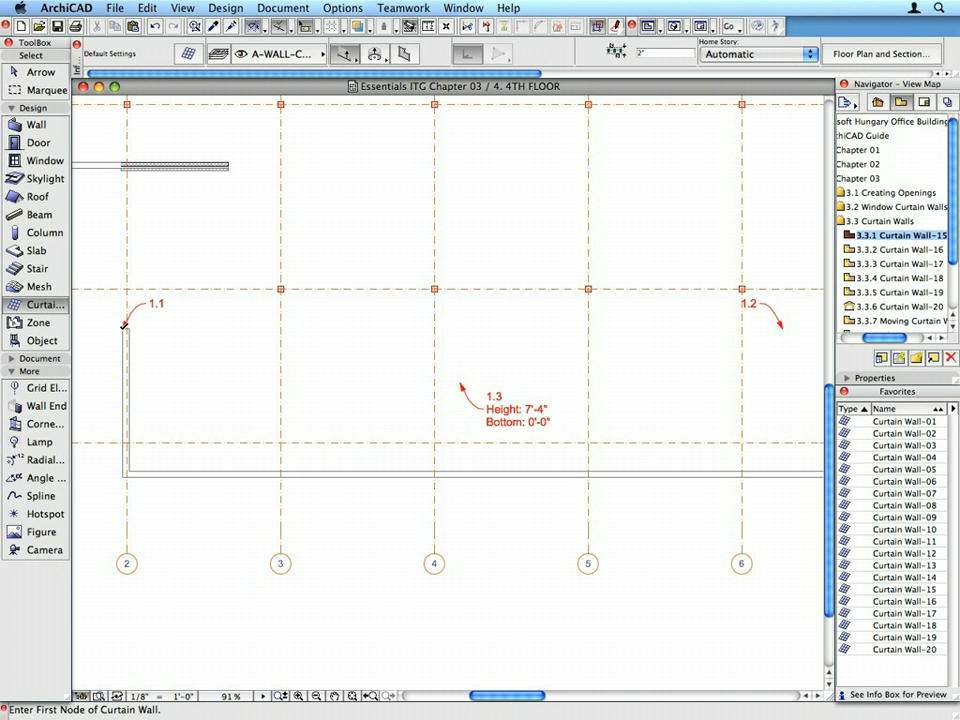
Place a 107'-8" long curtain wall from point 1.1 to 1.2, external side toward 1.3, with height 7'-4" and bottom at 0".
left_click(122, 328)
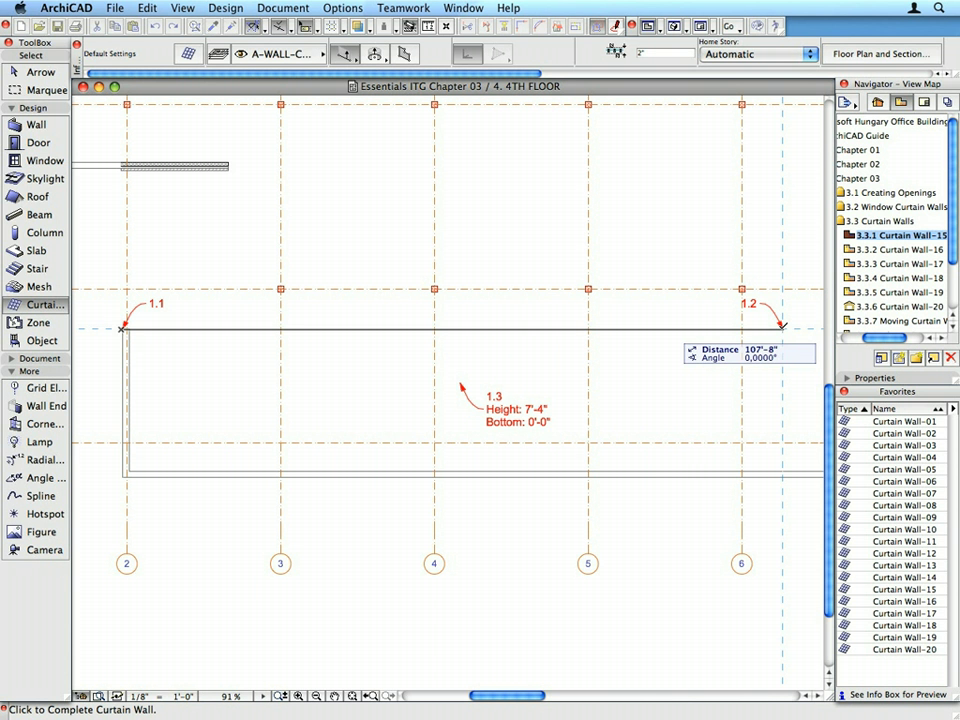
left_click(783, 327)
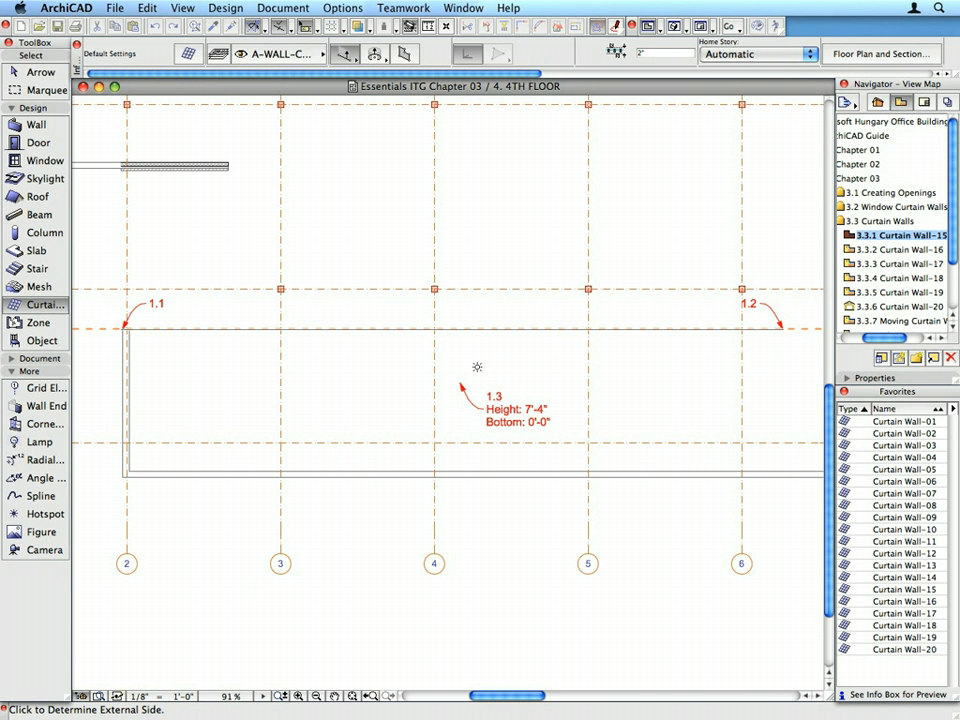
left_click(476, 390)
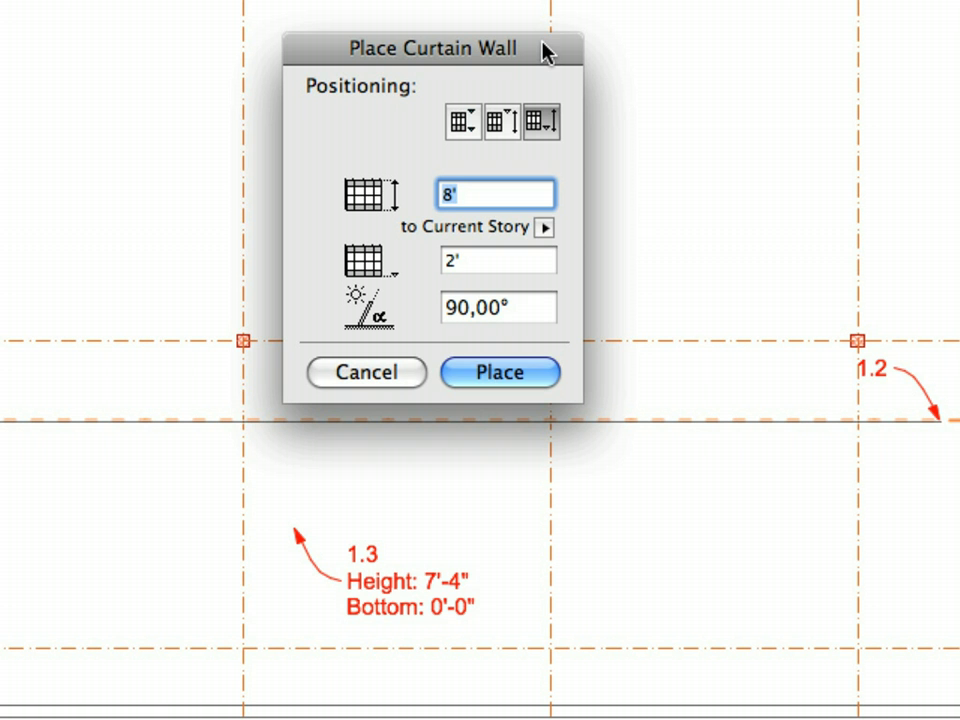
type("7-4")
key("Tab")
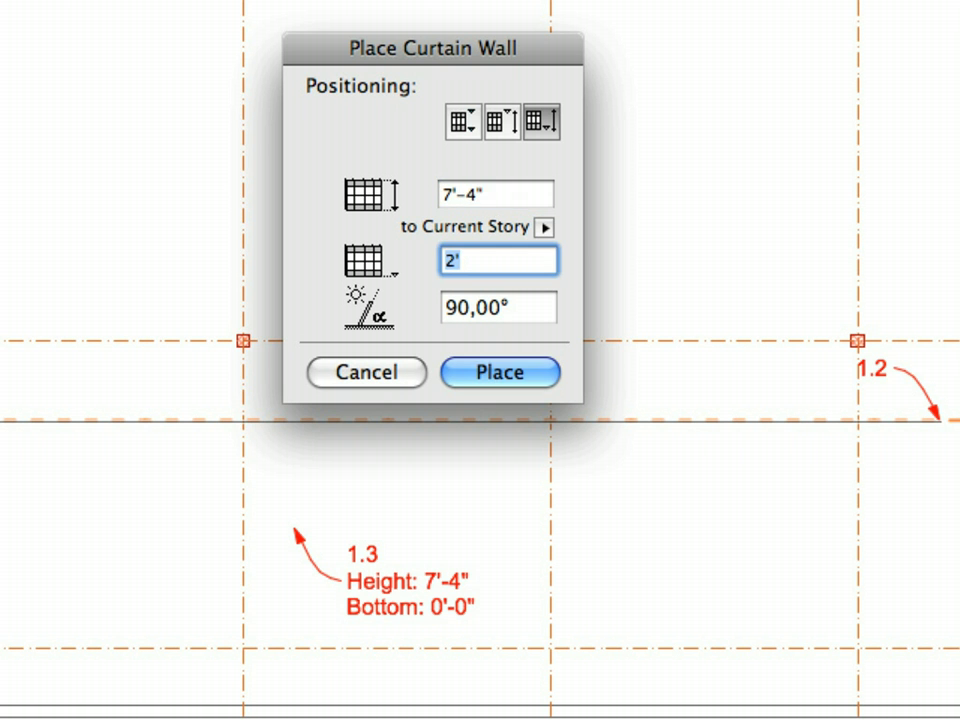
type("0")
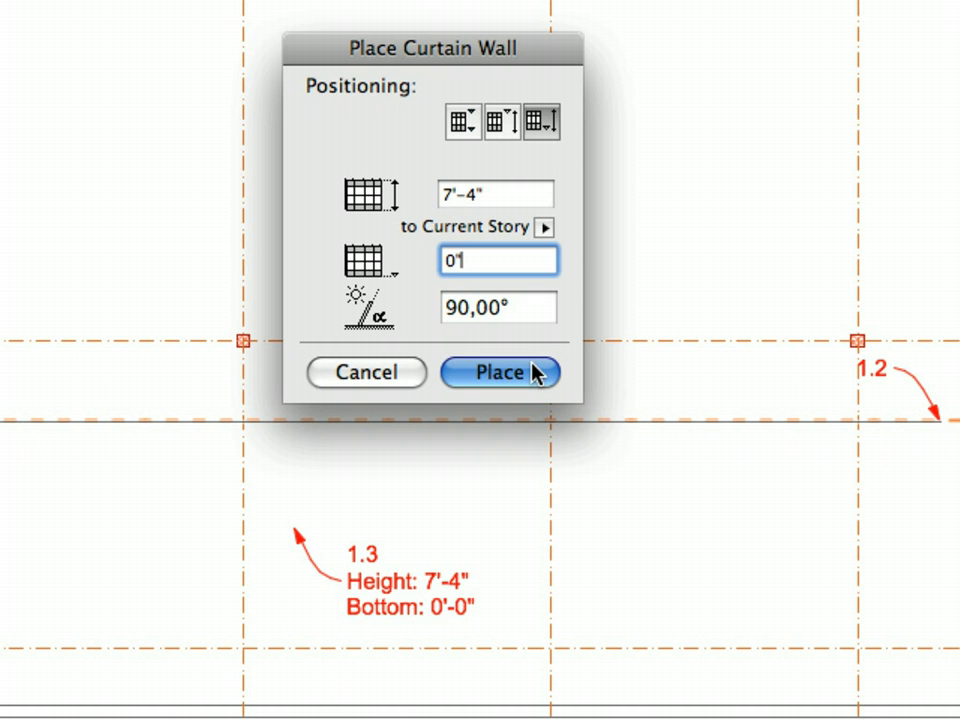
type("\"")
left_click(537, 373)
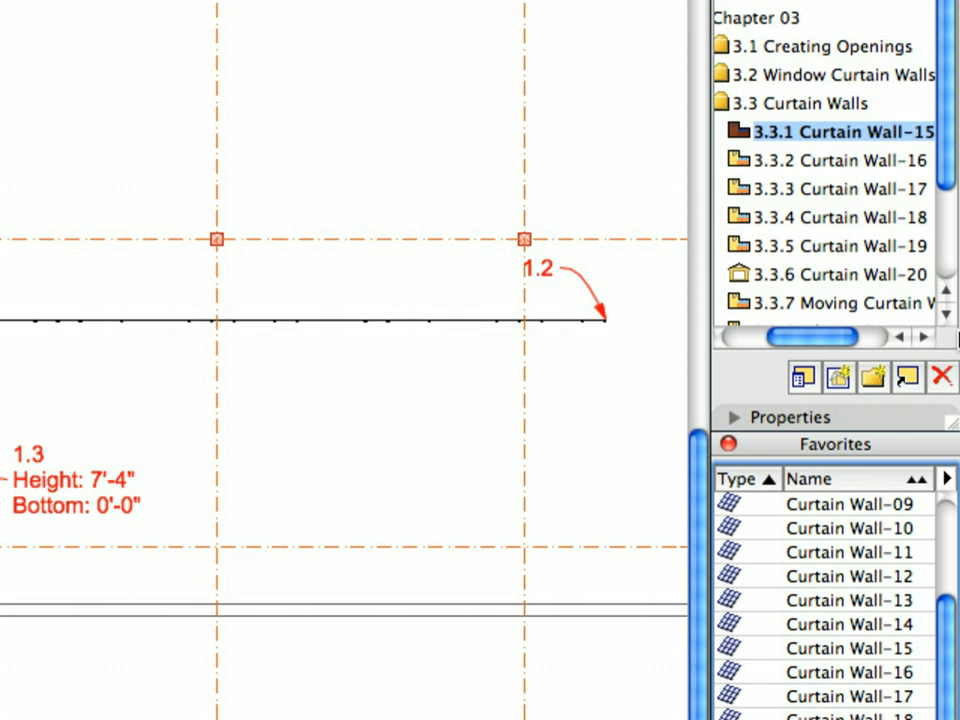
In the 3.3.2 Curtain Wall-16 view, place a 7'-4" high Curtain Wall-16 from point 1.1 to 1.2, external side toward 1.3.
double_click(827, 162)
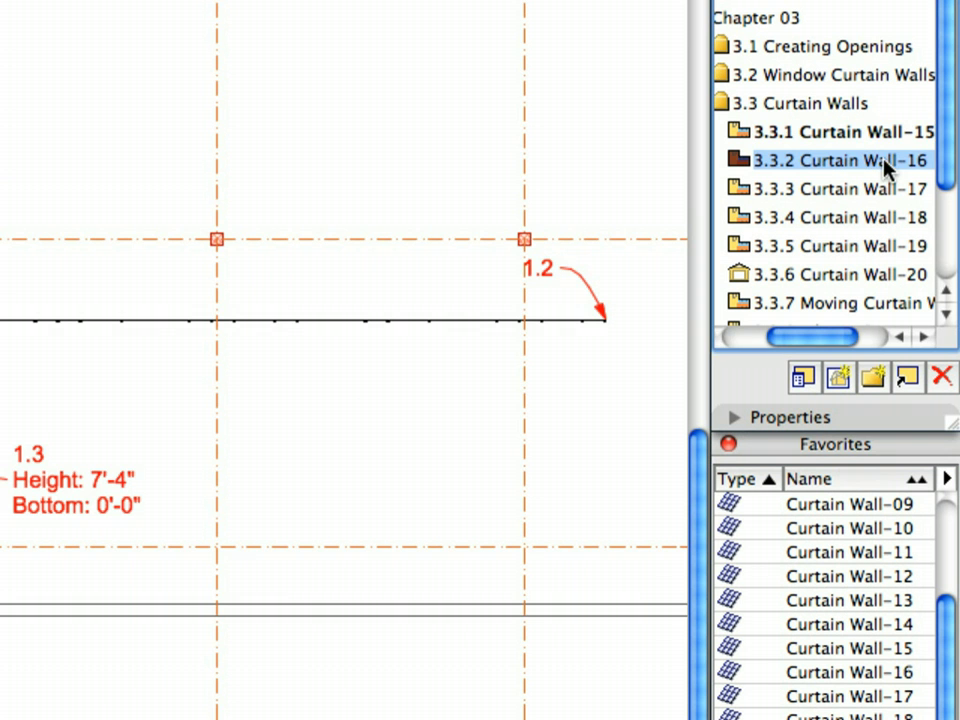
left_click(850, 648)
left_click(903, 676)
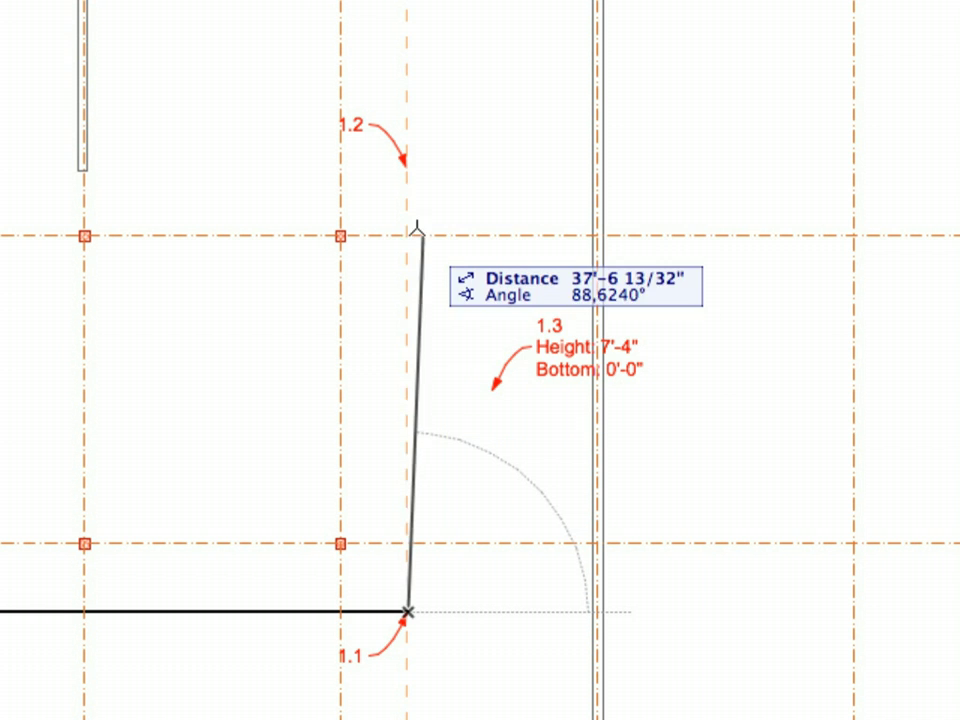
left_click(407, 164)
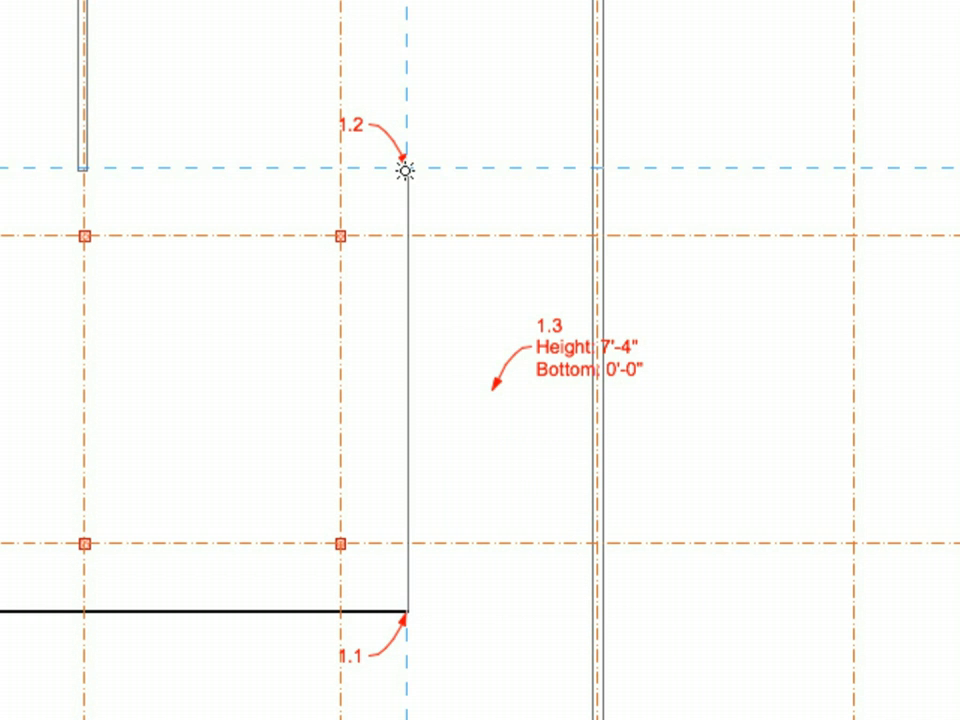
left_click(523, 397)
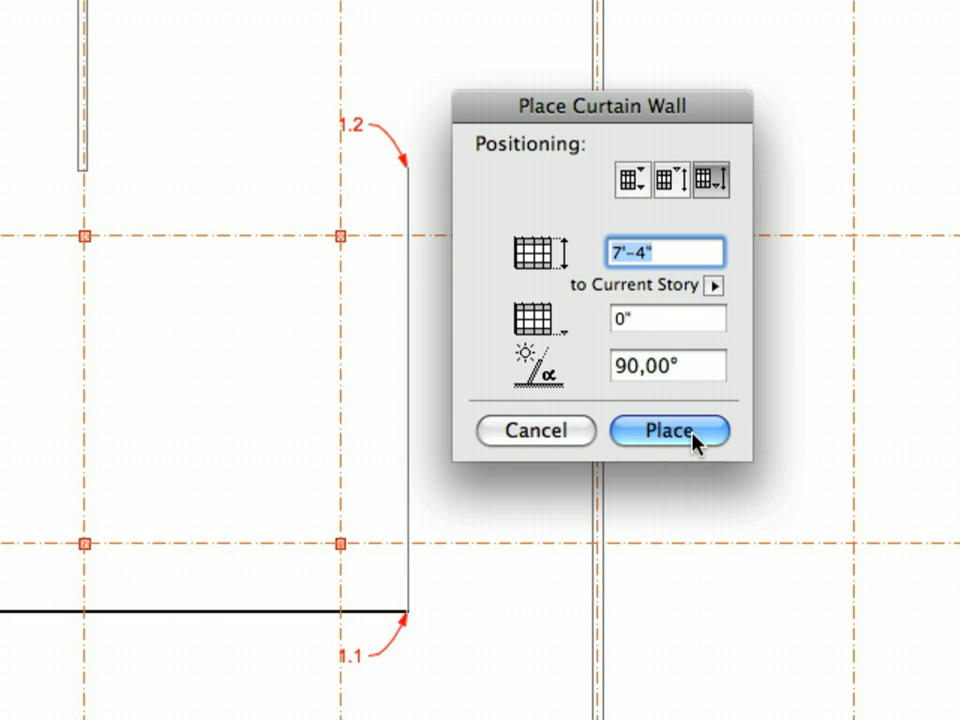
left_click(668, 431)
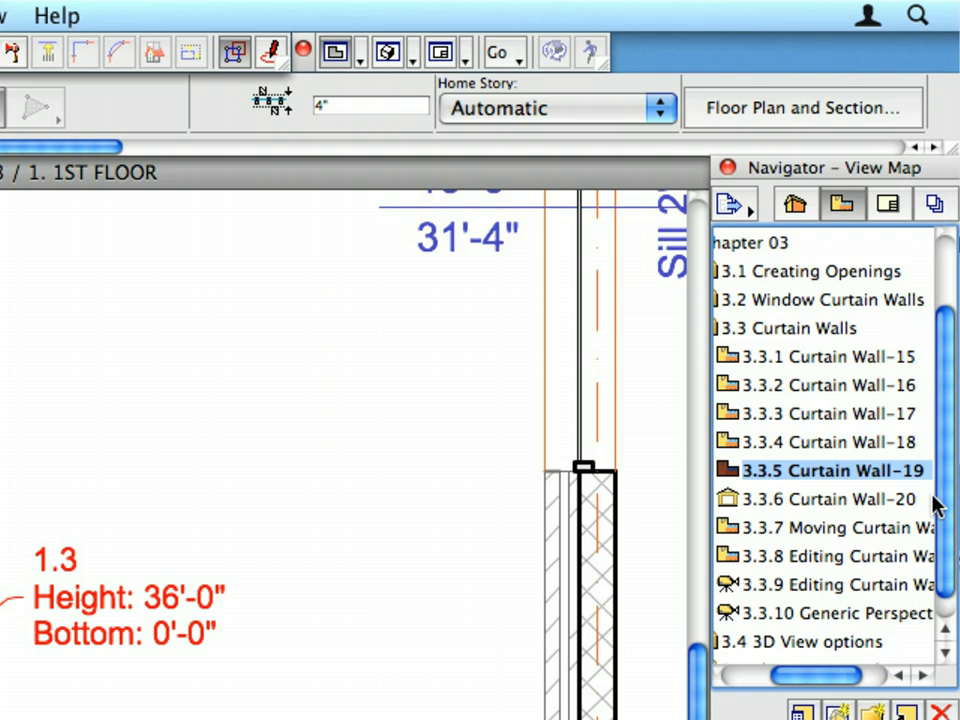
Open the 3.3.6 Curtain Wall-20 view and load the Curtain Wall-20 favorite with the chained geometry method.
double_click(935, 250)
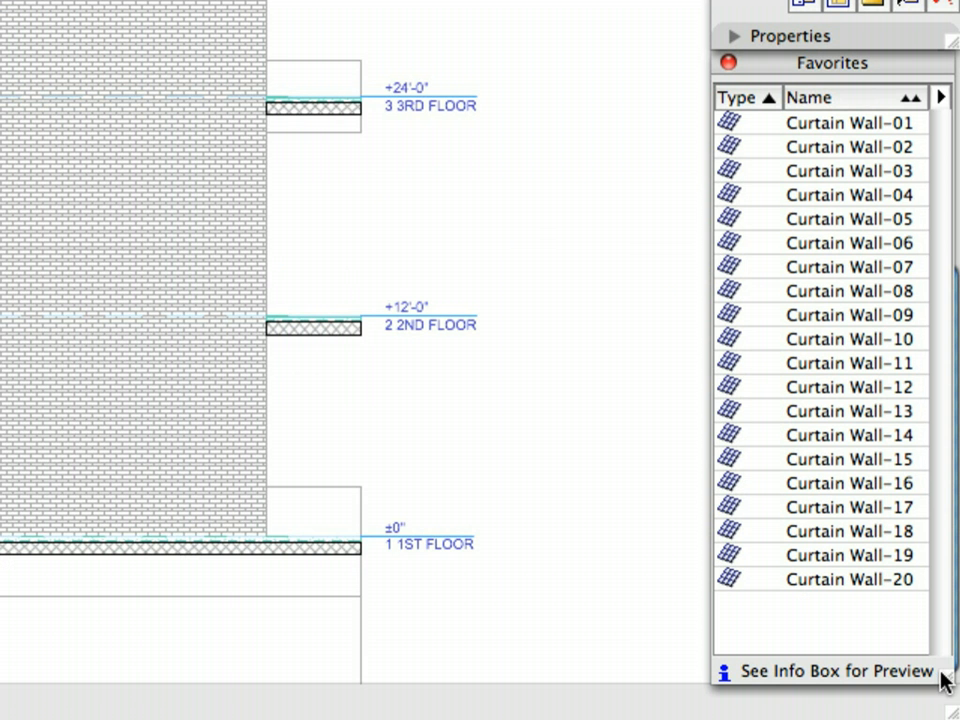
left_click(912, 555)
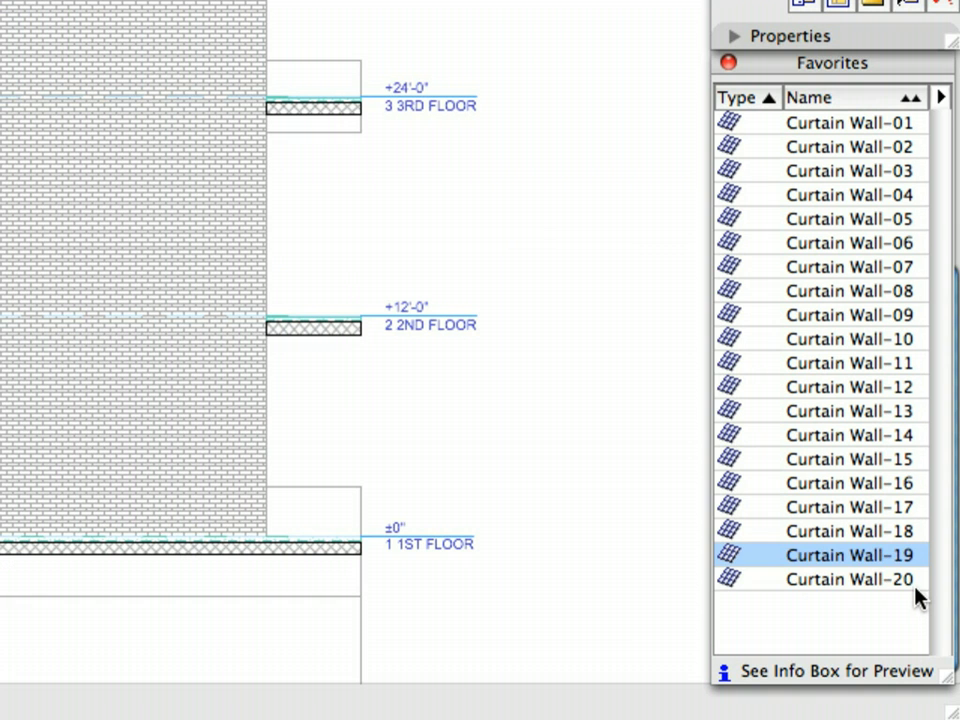
left_click(915, 580)
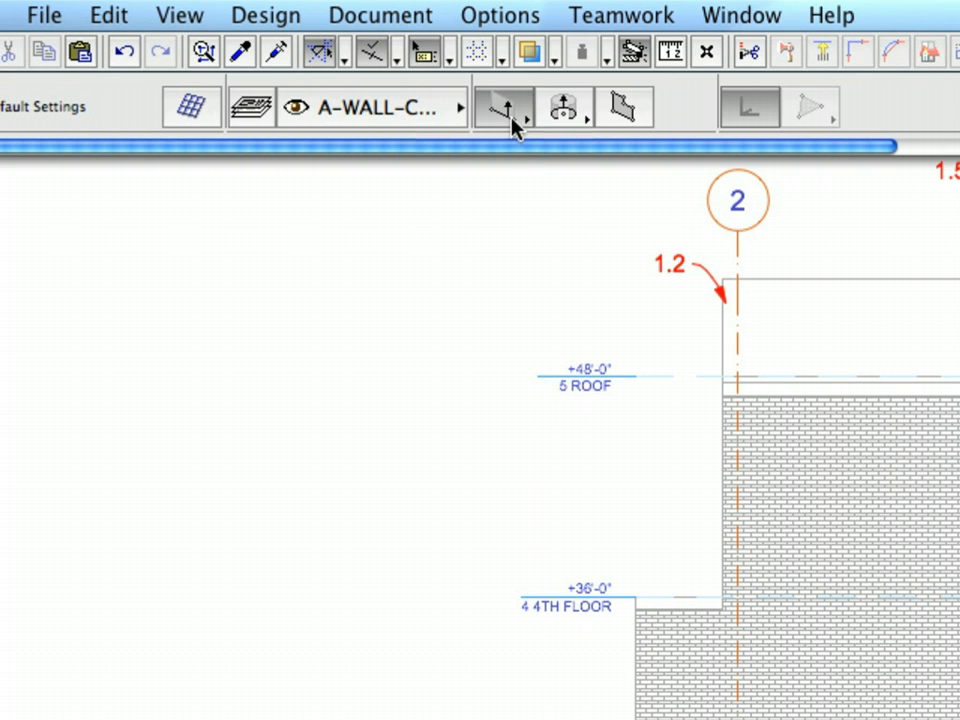
left_click(512, 118)
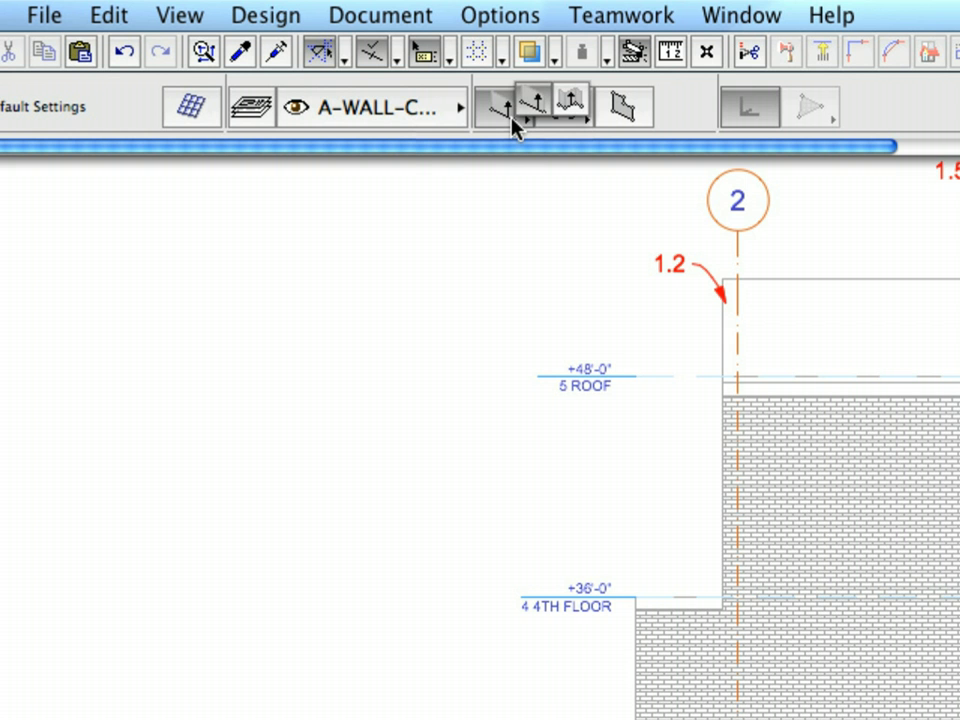
left_click(575, 113)
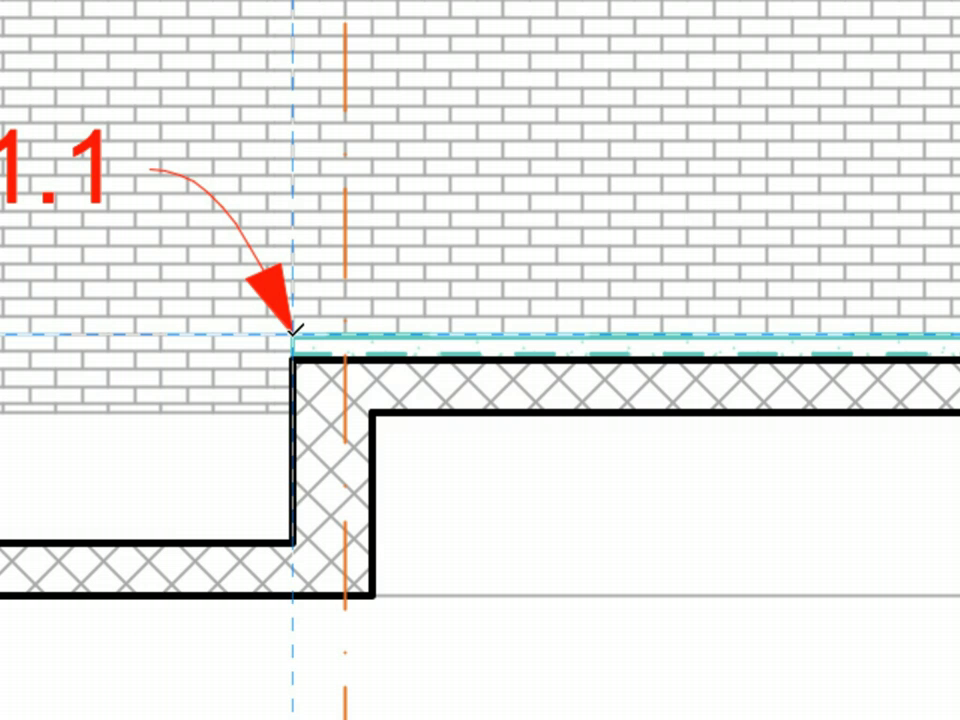
Draw the chained curtain wall through points 1.1, 1.2 and 1.3, external side toward 1.5, and place it with 25'-10" for both section distances.
left_click(293, 331)
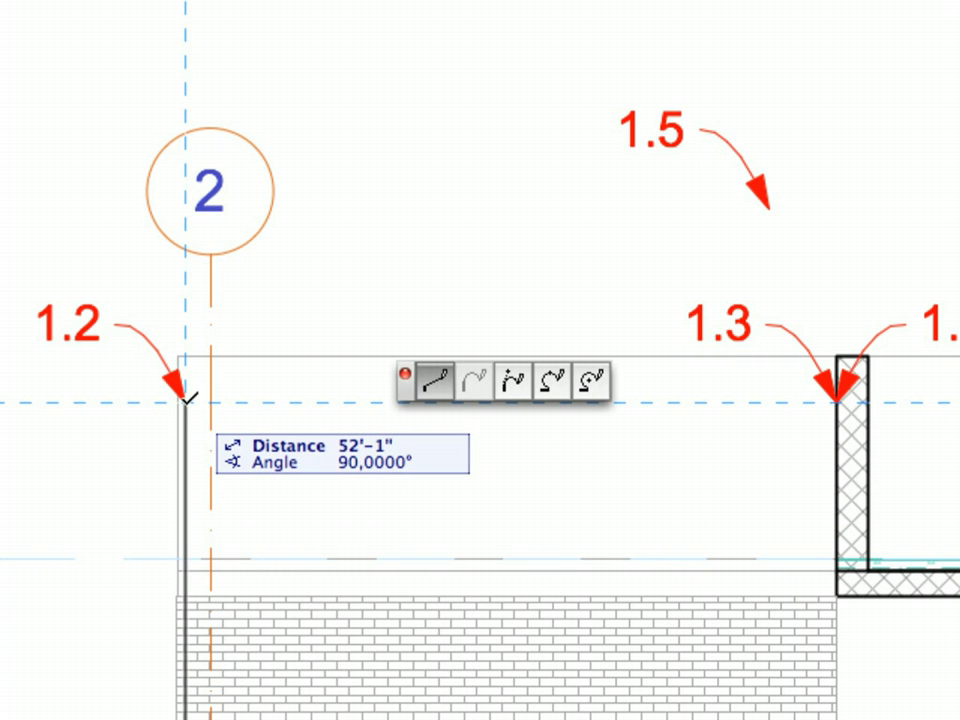
left_click(185, 402)
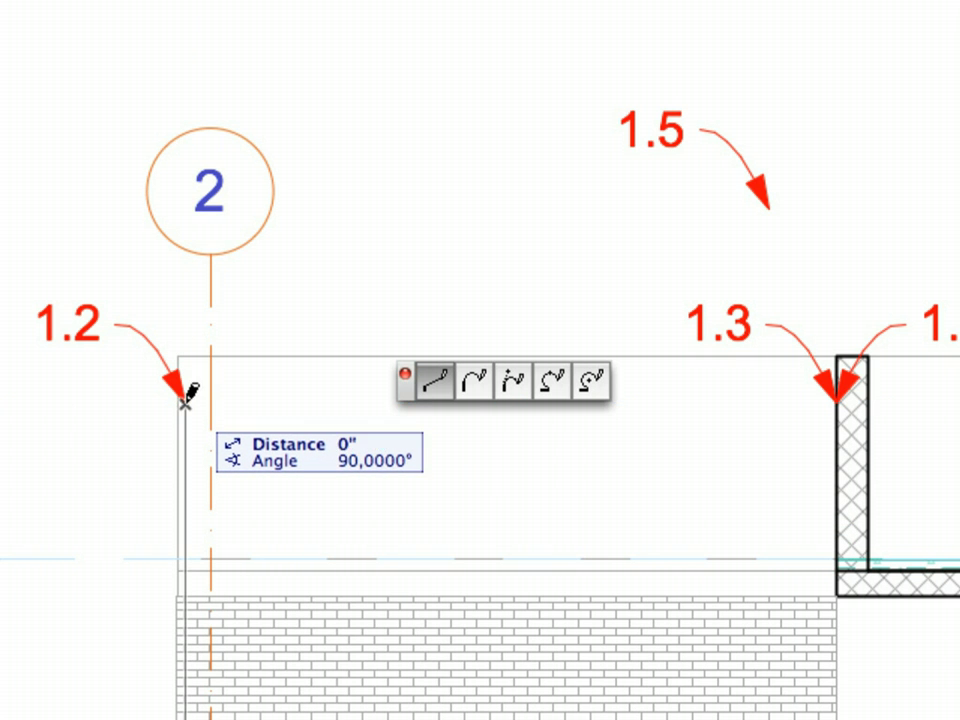
left_click(835, 402)
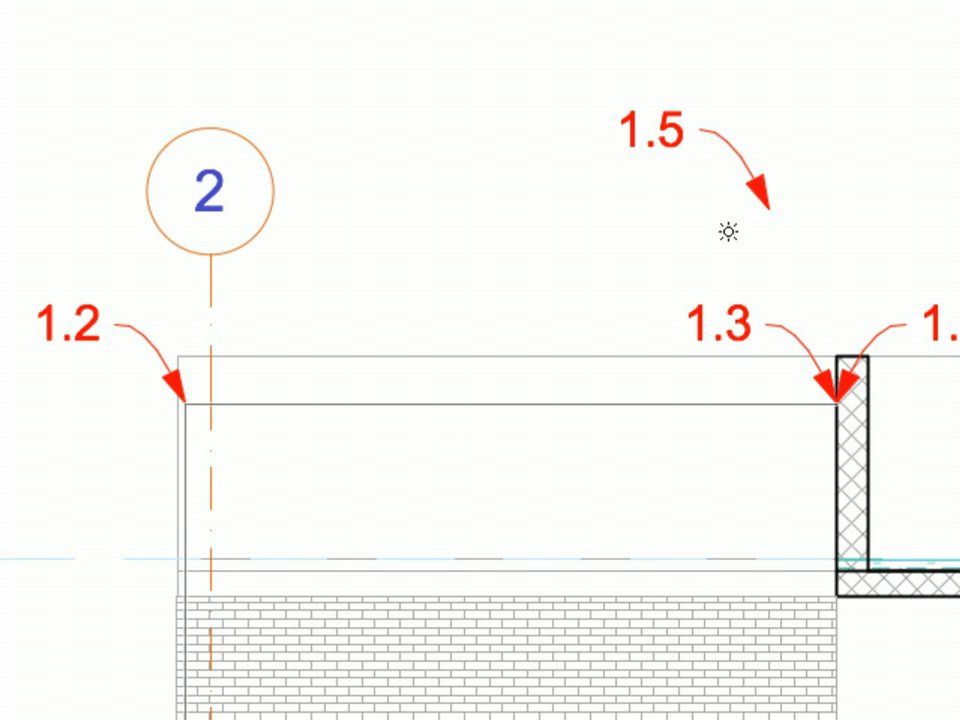
left_click(728, 232)
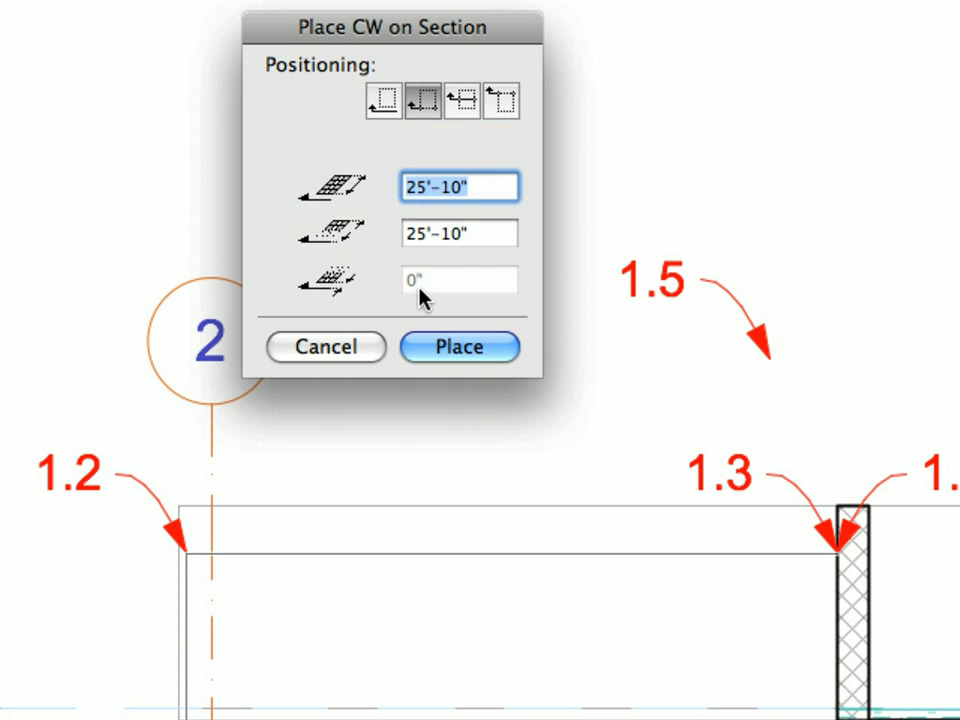
left_click(500, 350)
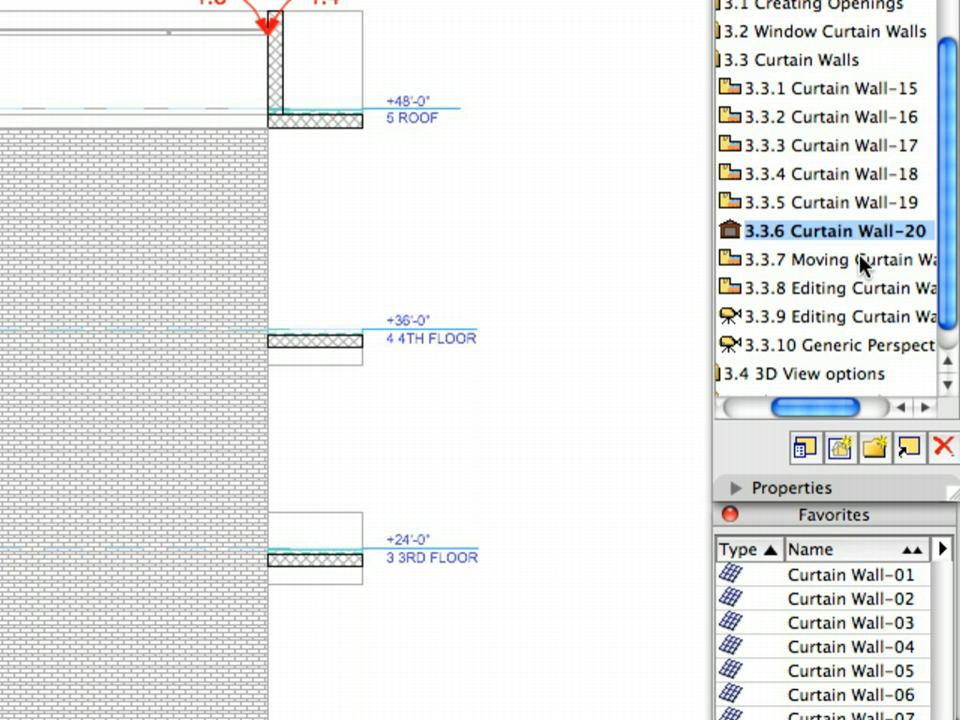
Open the 3.3.7 Moving Curtain Walls view and select the curtain wall beside marker 1.
double_click(909, 264)
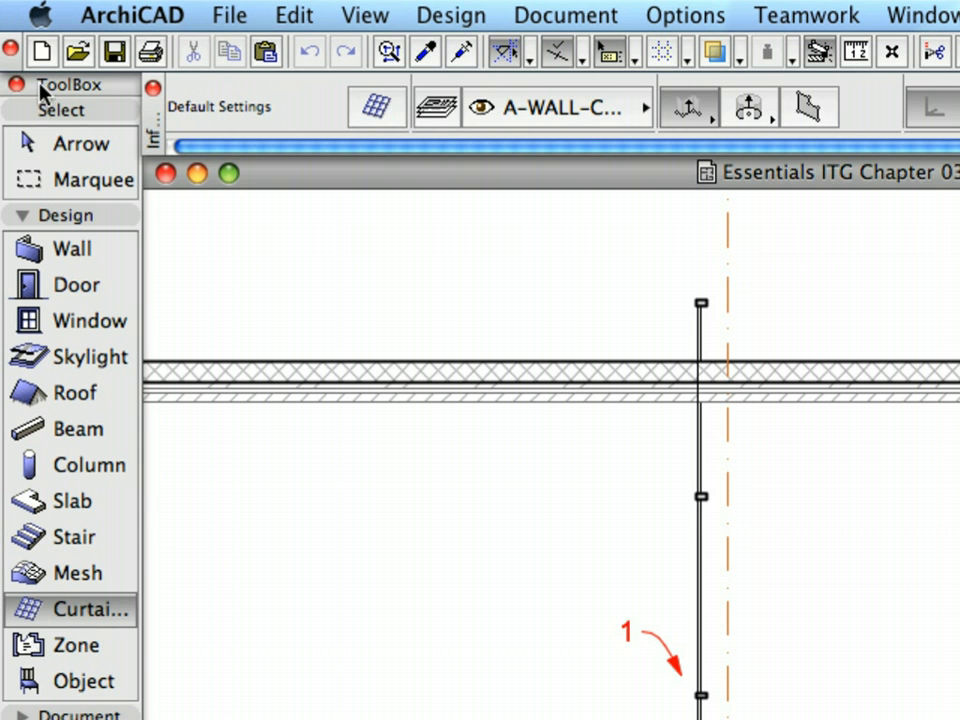
left_click(65, 148)
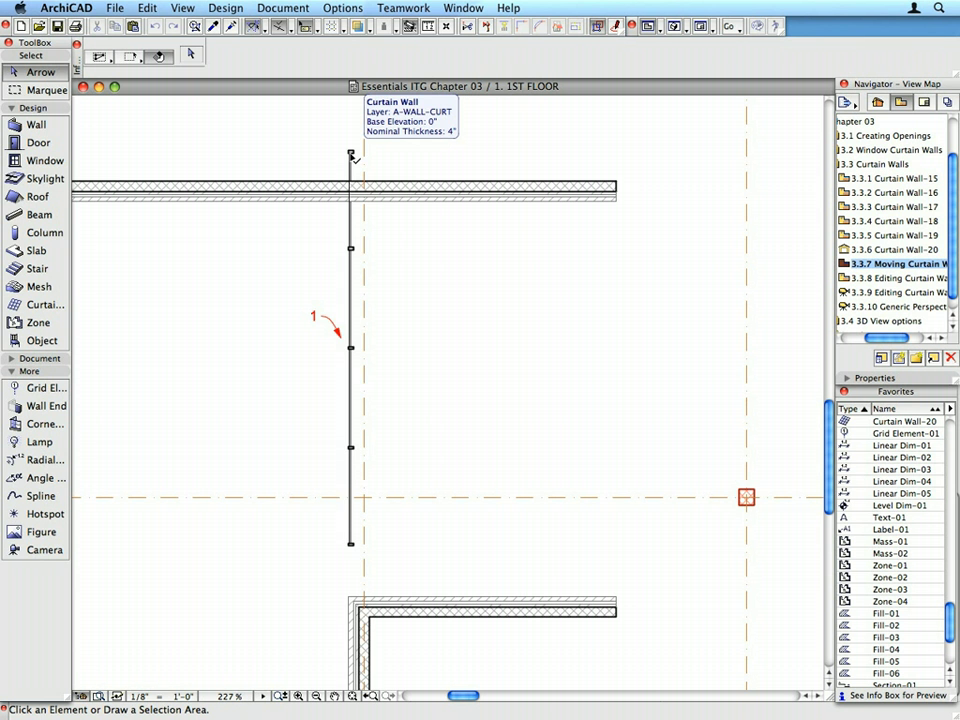
left_click(352, 155)
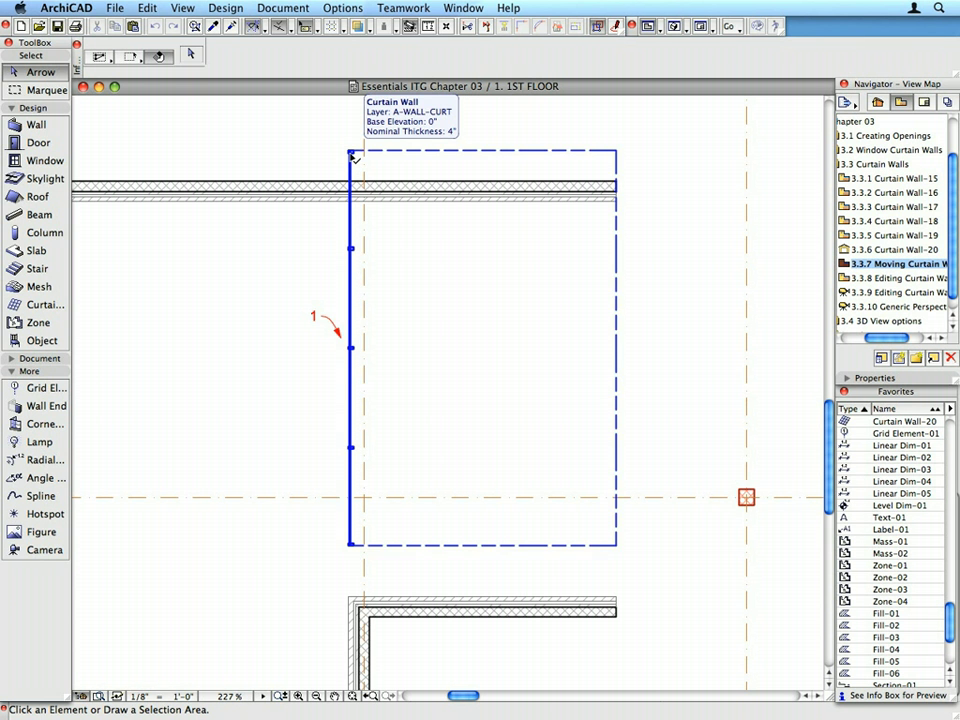
left_click(352, 155)
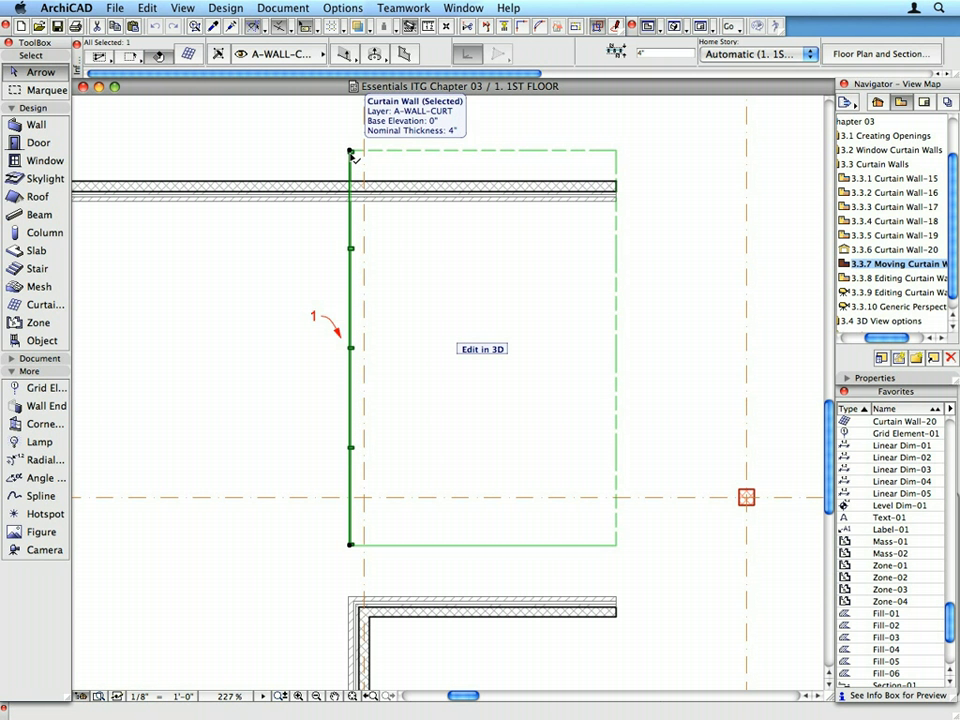
Show only the selected curtain wall in 3D, fit it in the window and switch to Orbit.
right_click(217, 133)
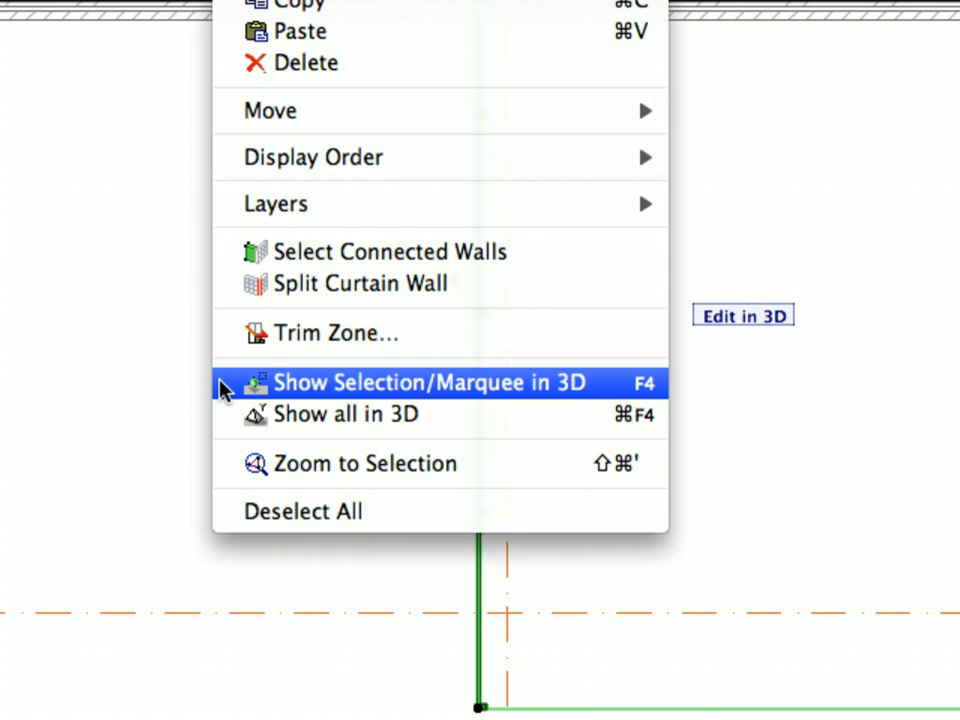
left_click(221, 383)
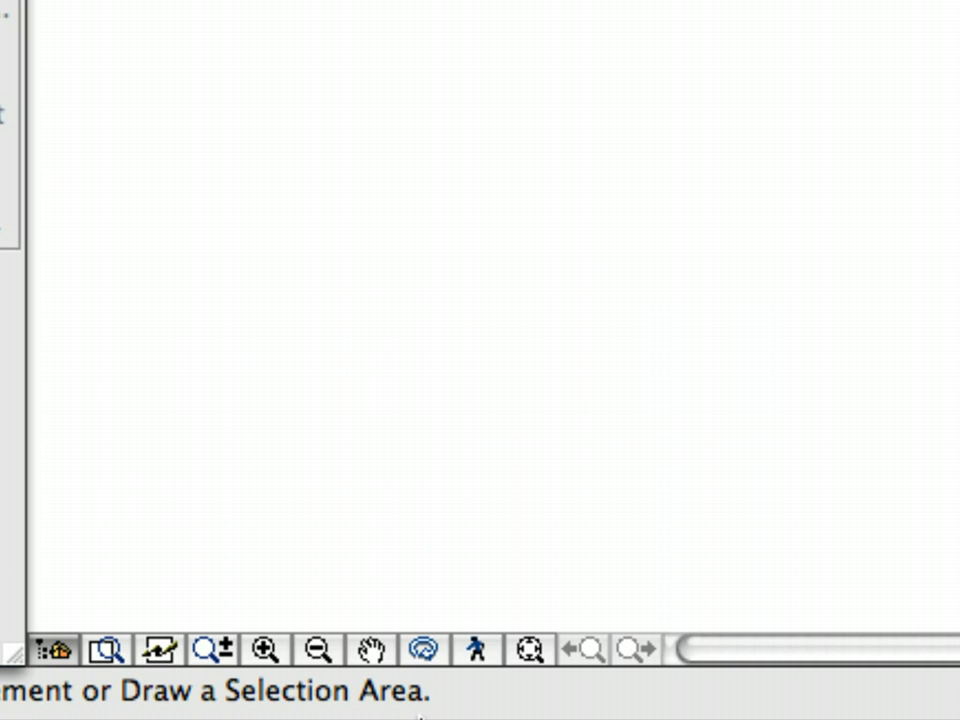
left_click(530, 652)
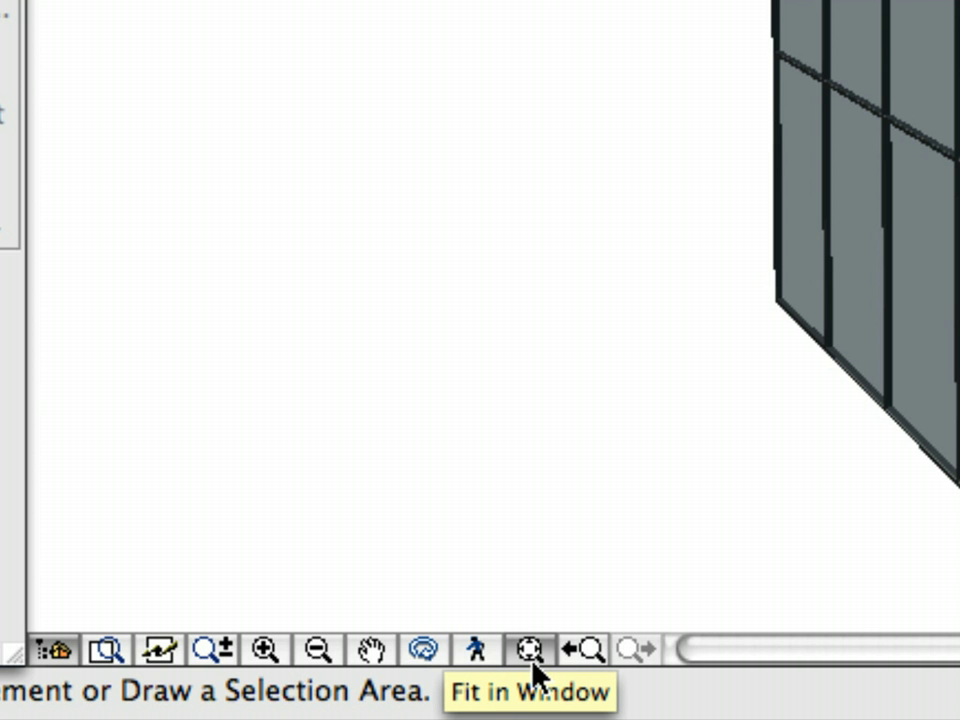
left_click(446, 653)
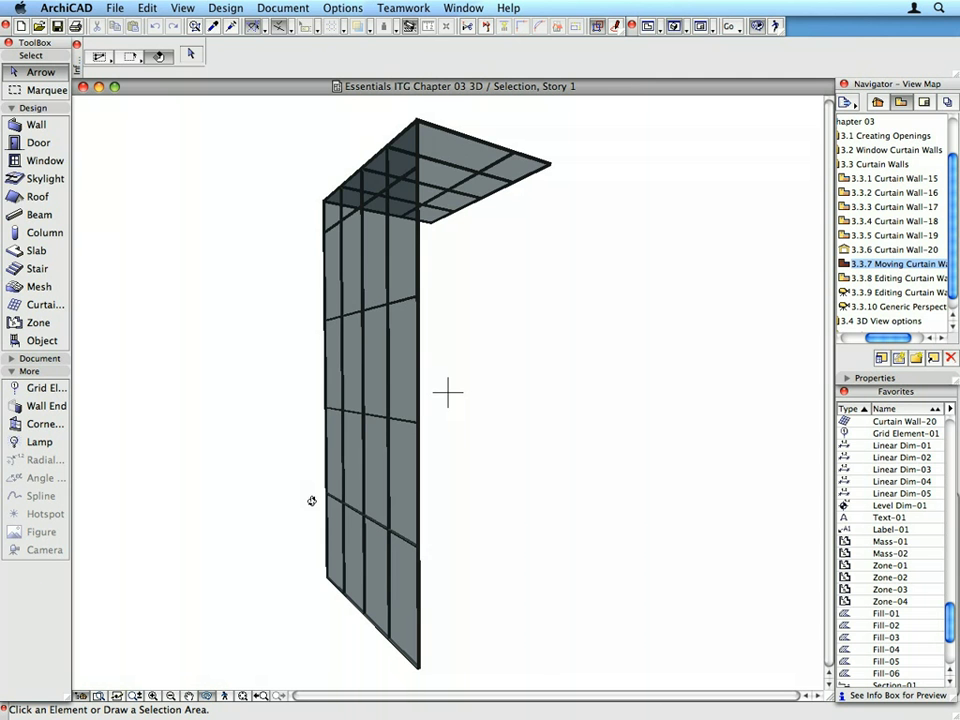
Inspect the selected curtain wall from several sides in 3D, including from above, and return to the floor plan.
left_click_drag(733, 86, 891, 94)
left_click_drag(365, 506, 660, 529)
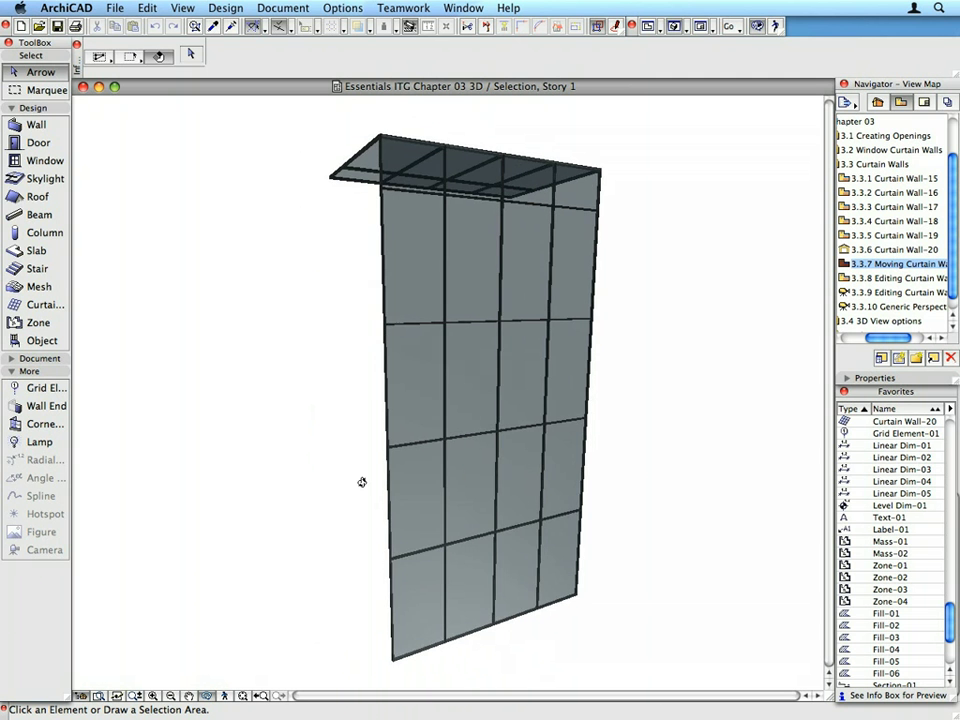
left_click_drag(362, 540, 273, 550)
left_click_drag(694, 195, 533, 208)
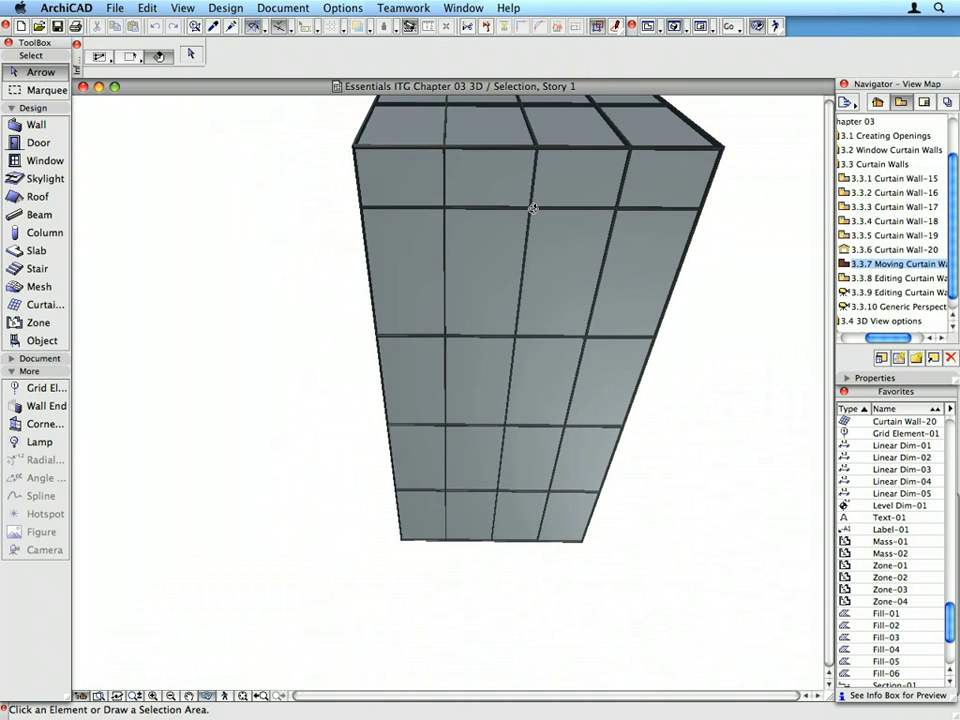
right_click(126, 148)
mouse_move(279, 431)
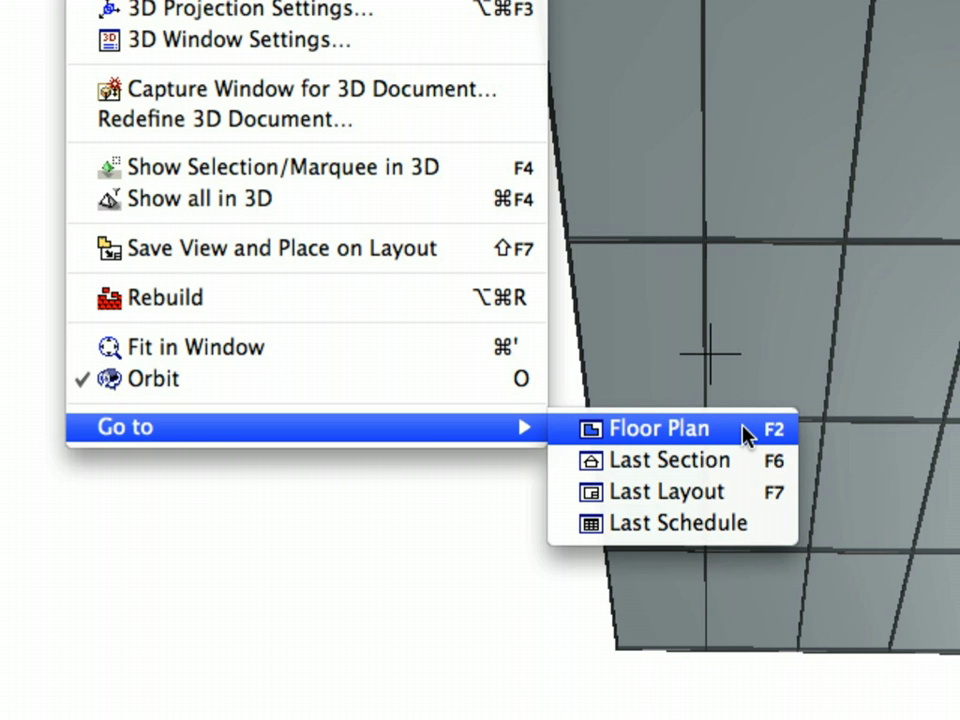
left_click(745, 432)
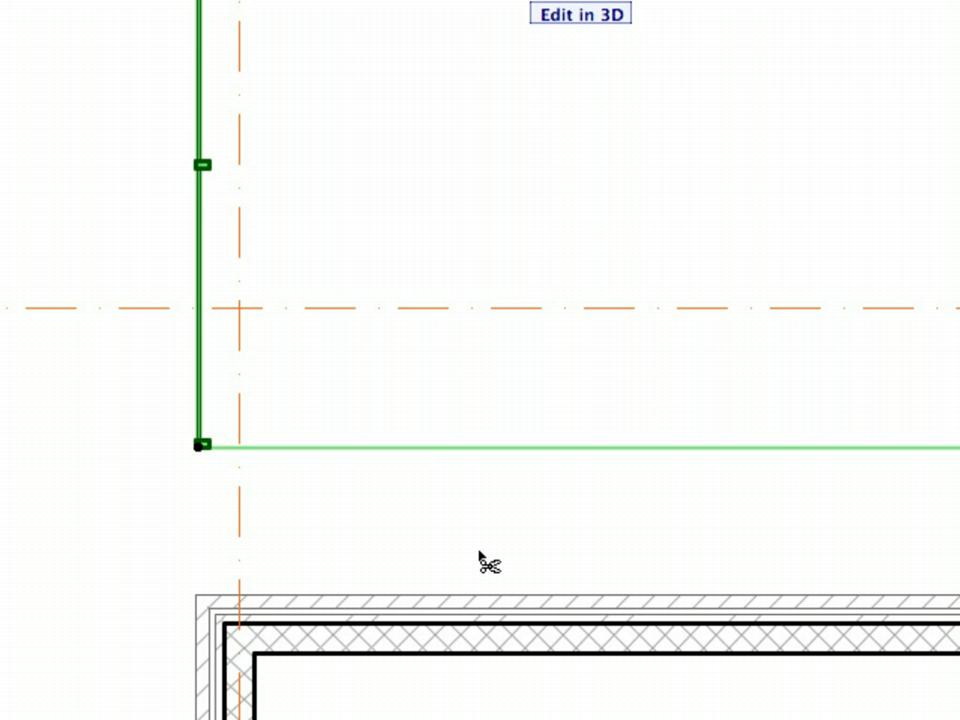
Move the selected curtain wall 3'-4" perpendicular to its horizontal edge, onto the outer face of the building wall.
left_click(424, 456)
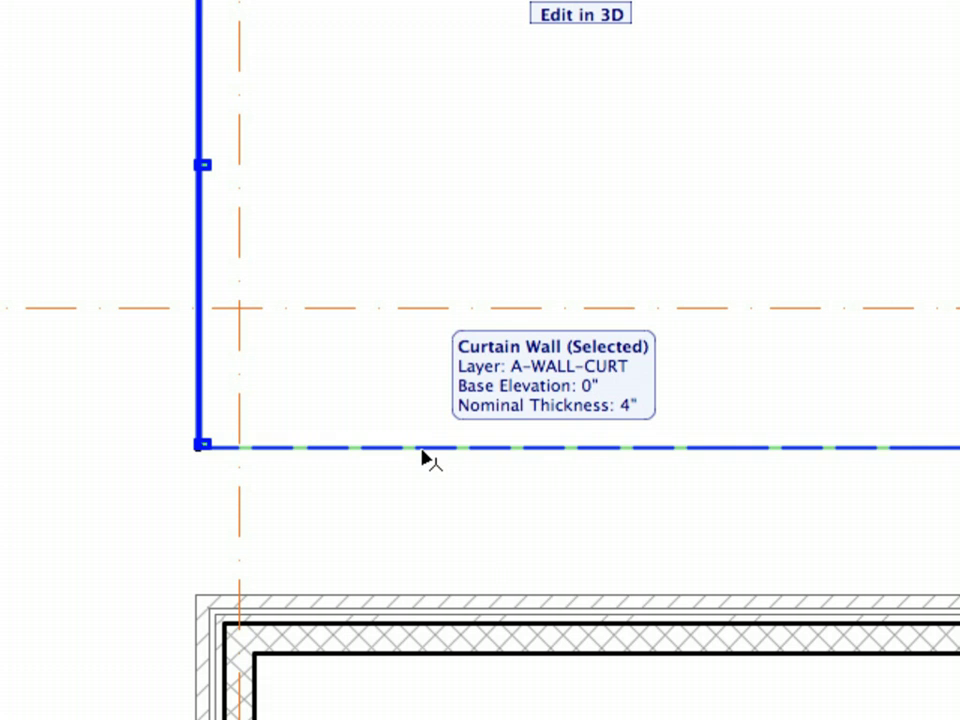
left_click(423, 451)
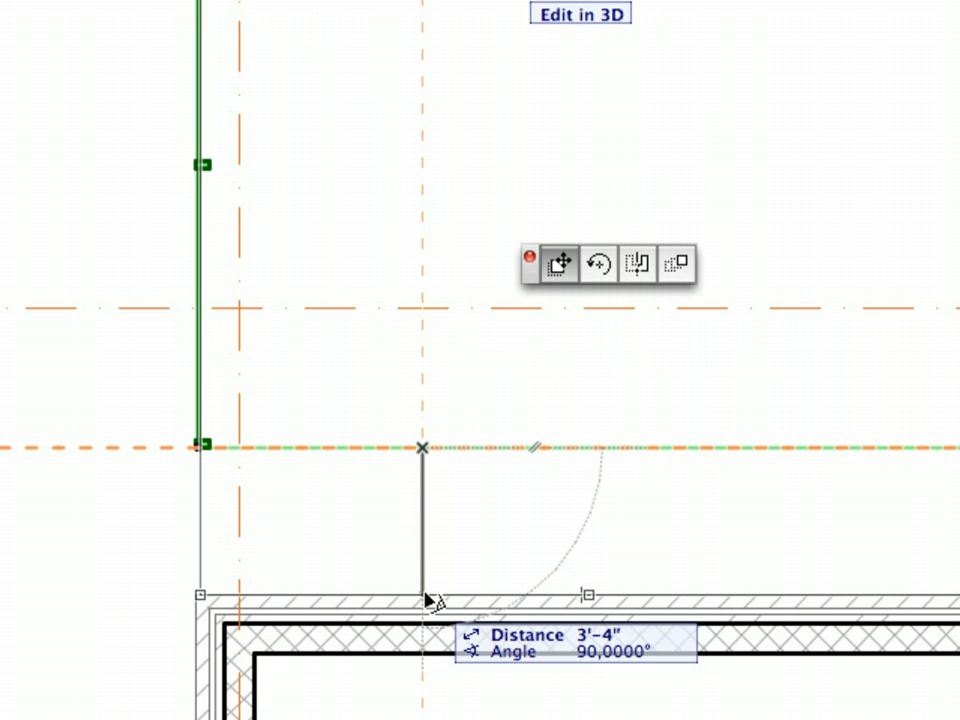
left_click(425, 599)
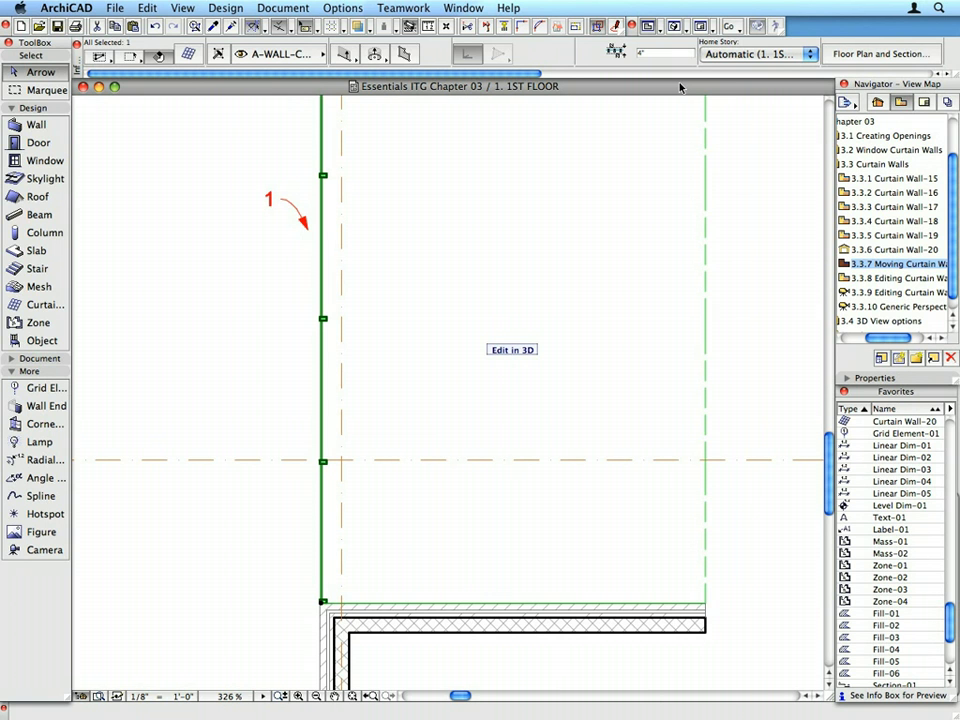
Open the 3.3.8 Editing Curtain Wall view, select the curtain wall beside marker 1, and open the 3.3.9 perspective view.
double_click(926, 280)
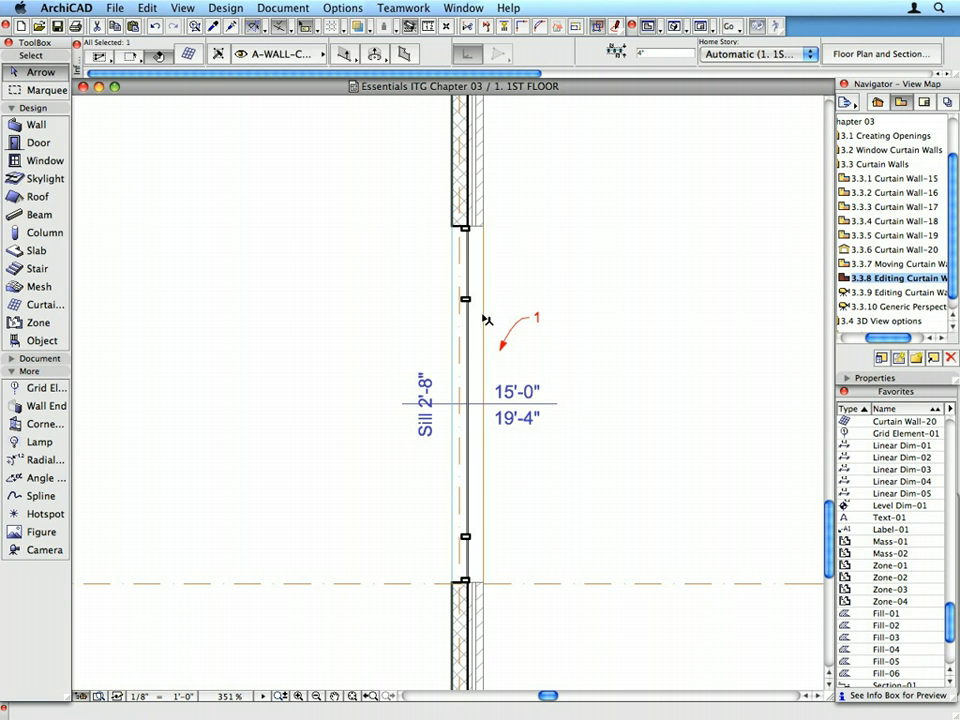
left_click(468, 317)
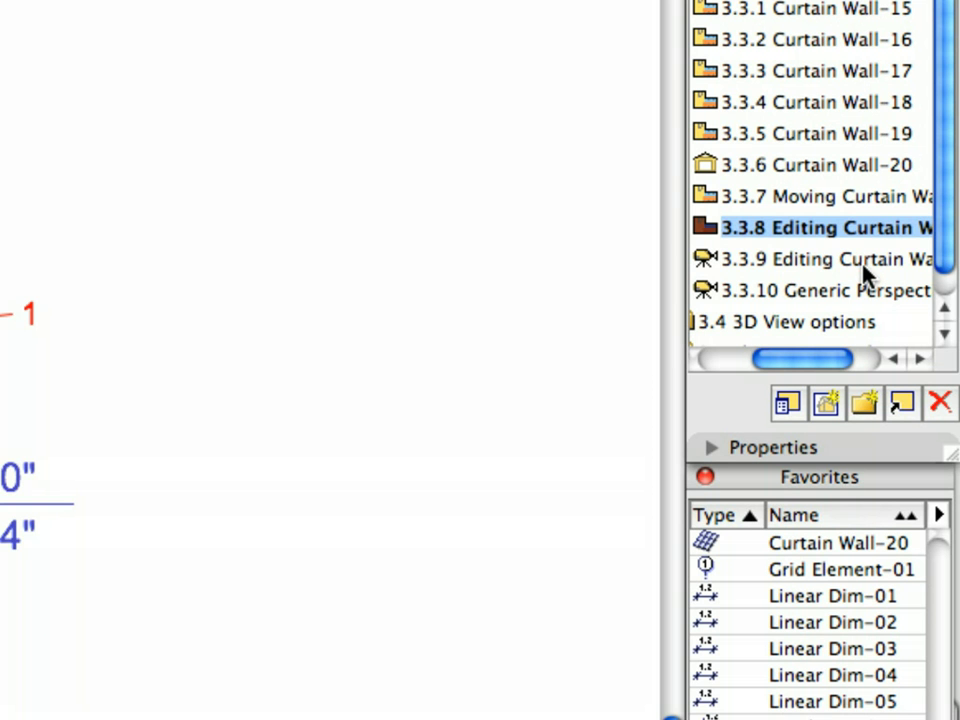
left_click(917, 295)
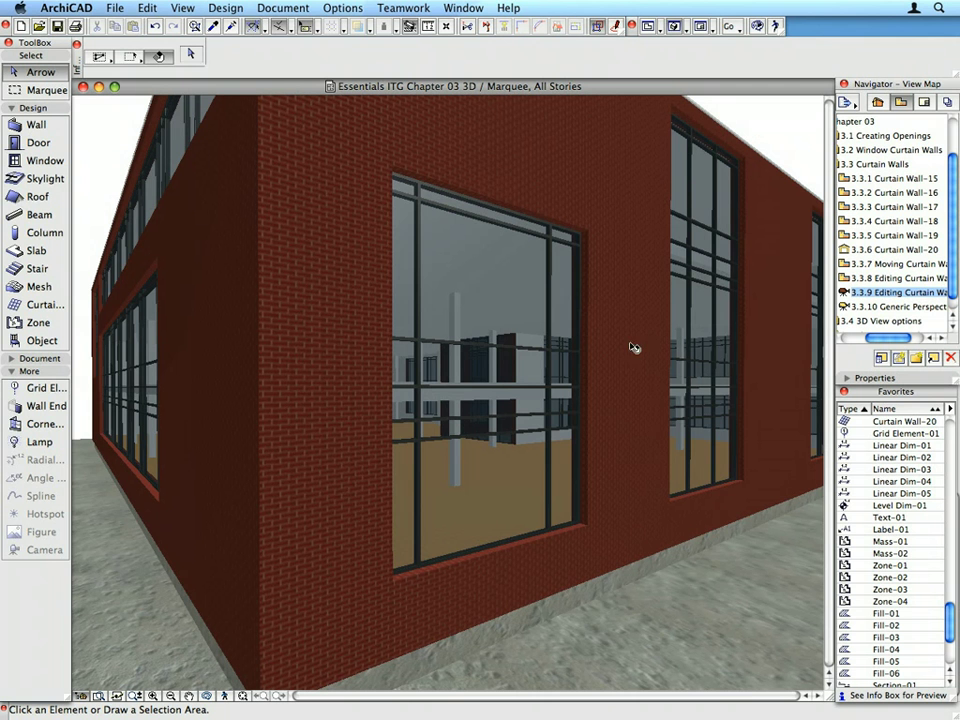
Select the large curtain wall nearest the building corner in the brick facade and enter its edit mode.
left_click(534, 352)
left_click(507, 373)
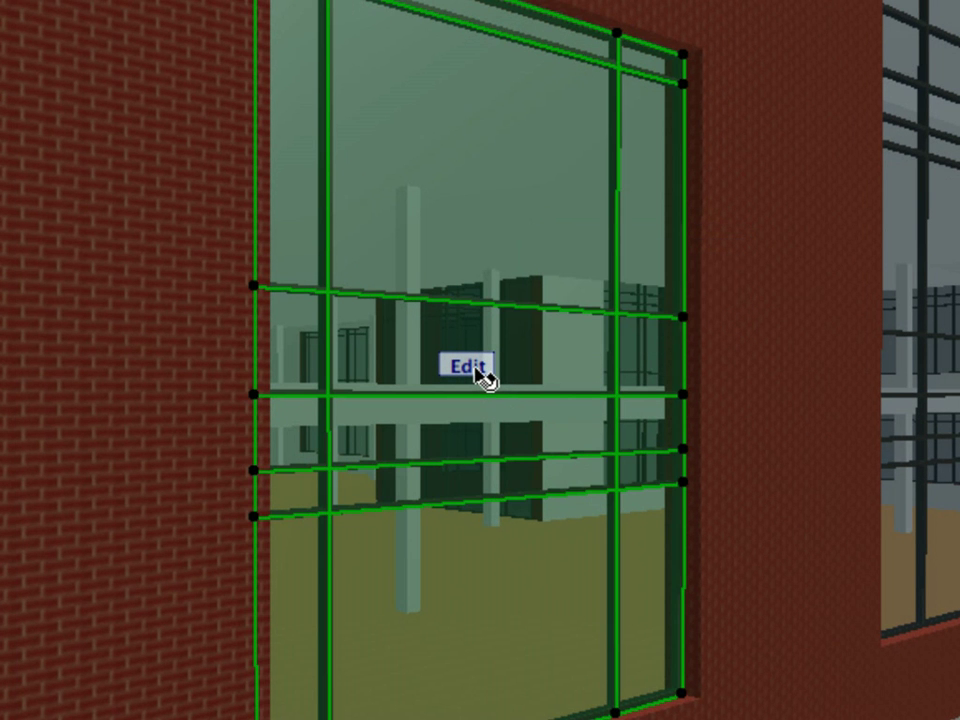
left_click(468, 366)
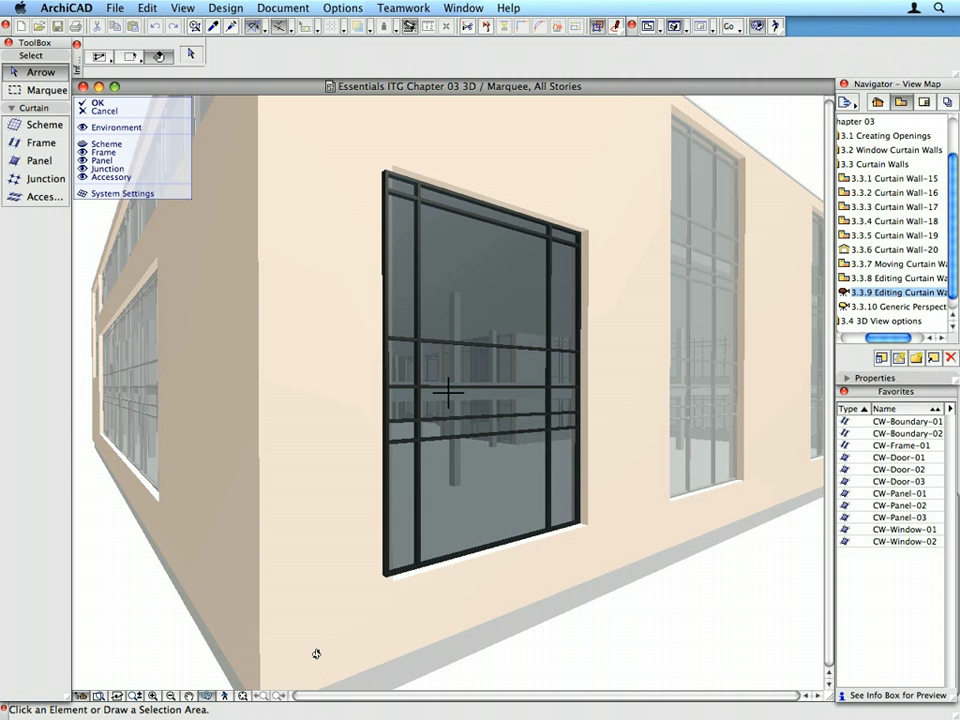
Hide the panels of the curtain wall being edited, keeping its frames displayed.
left_click_drag(499, 369, 330, 380)
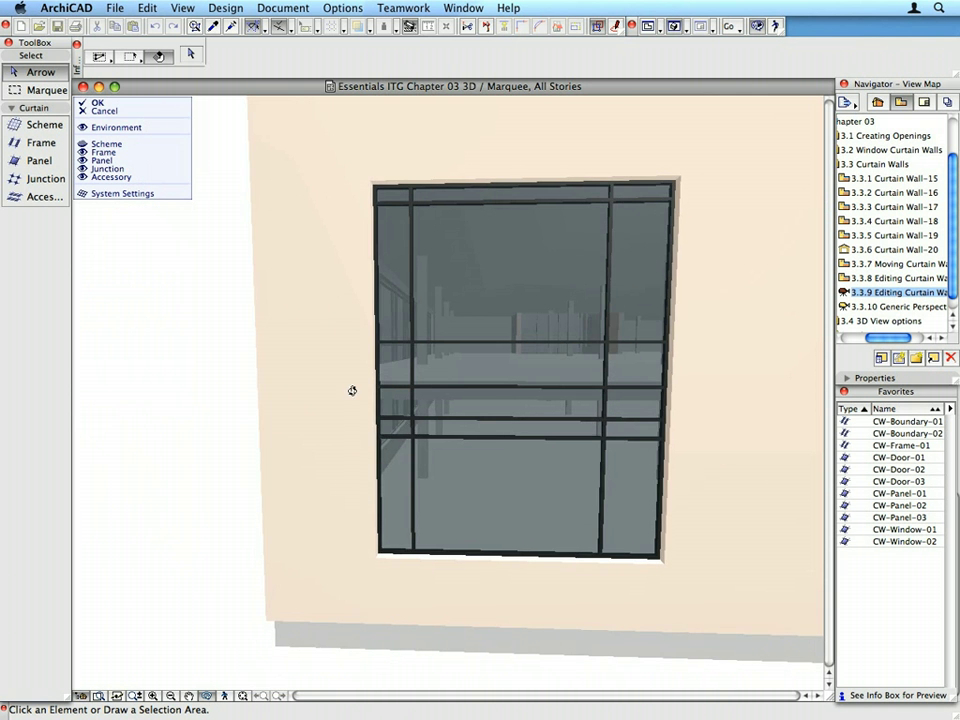
scroll(540, 407, "up", 3)
middle_click_drag(540, 407, 448, 393)
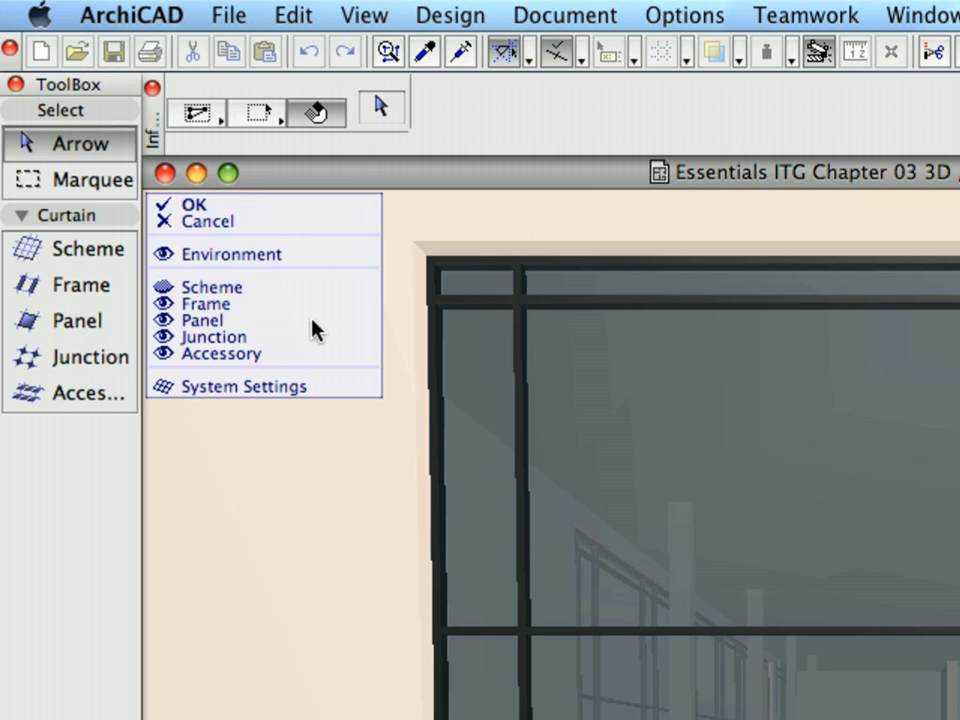
left_click(163, 320)
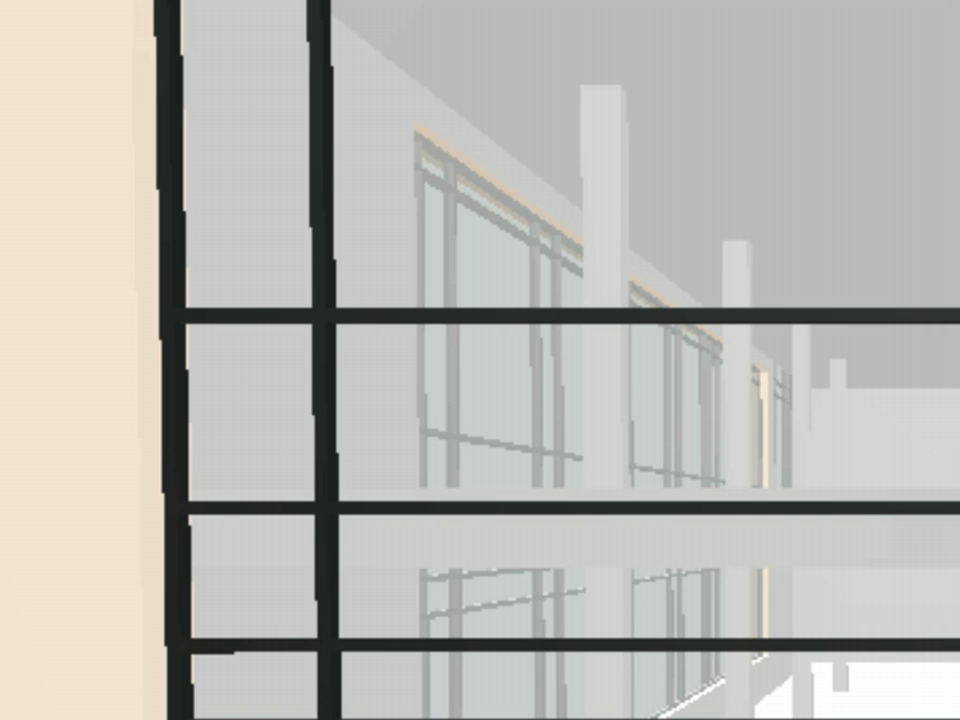
Select the whole set of horizontal frames in the narrow column at the curtain wall's left edge and delete the inner ones.
left_click(268, 330)
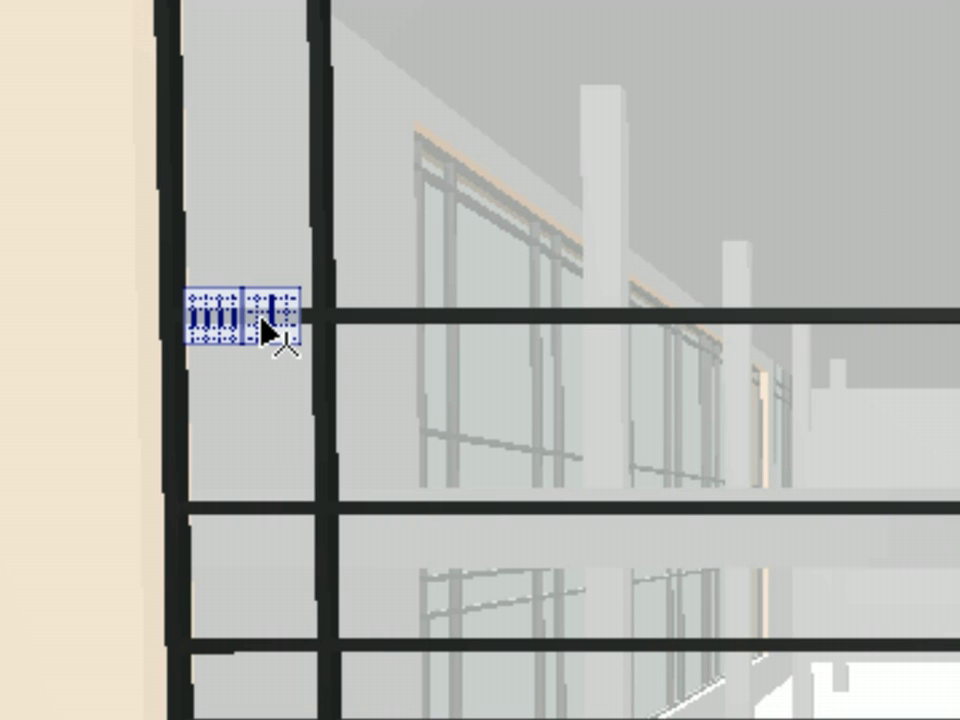
left_click(270, 326, "shift")
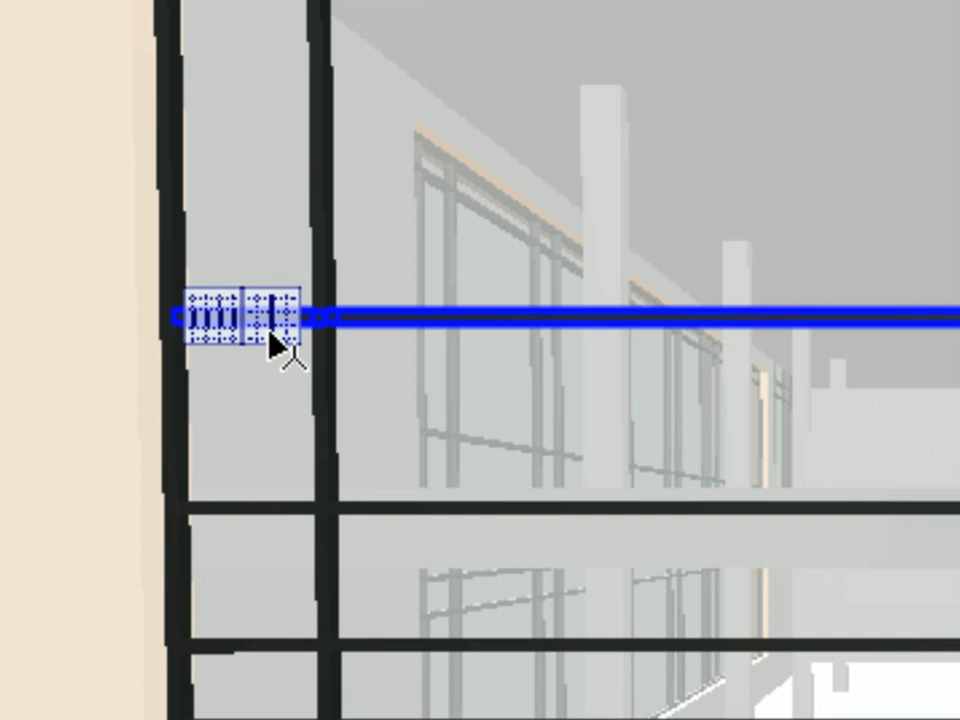
left_click(240, 343)
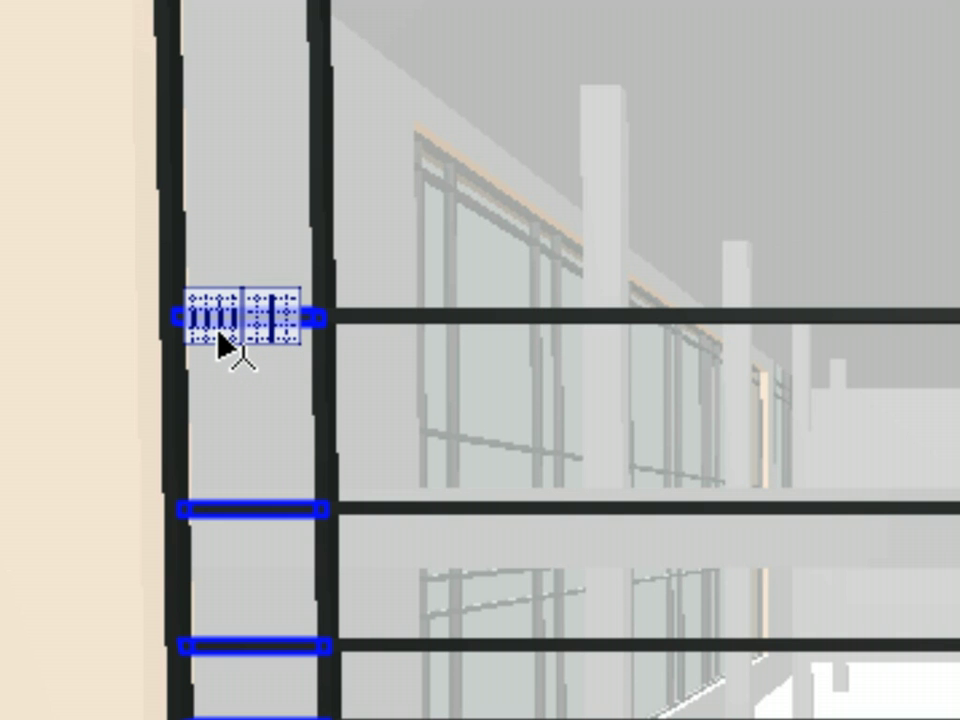
left_click(245, 340)
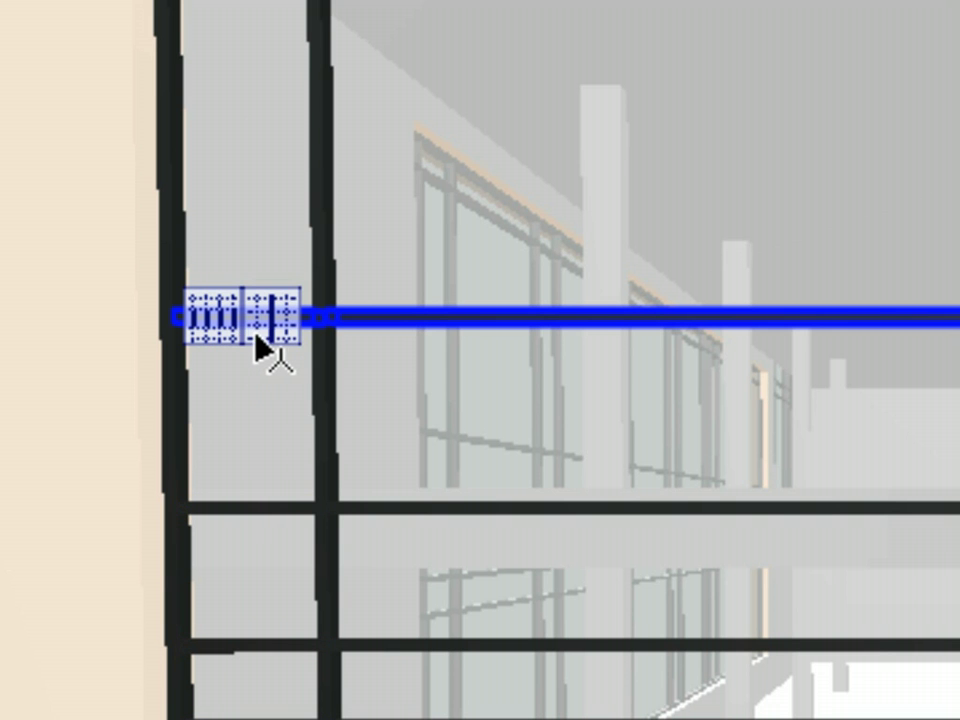
left_click(245, 343)
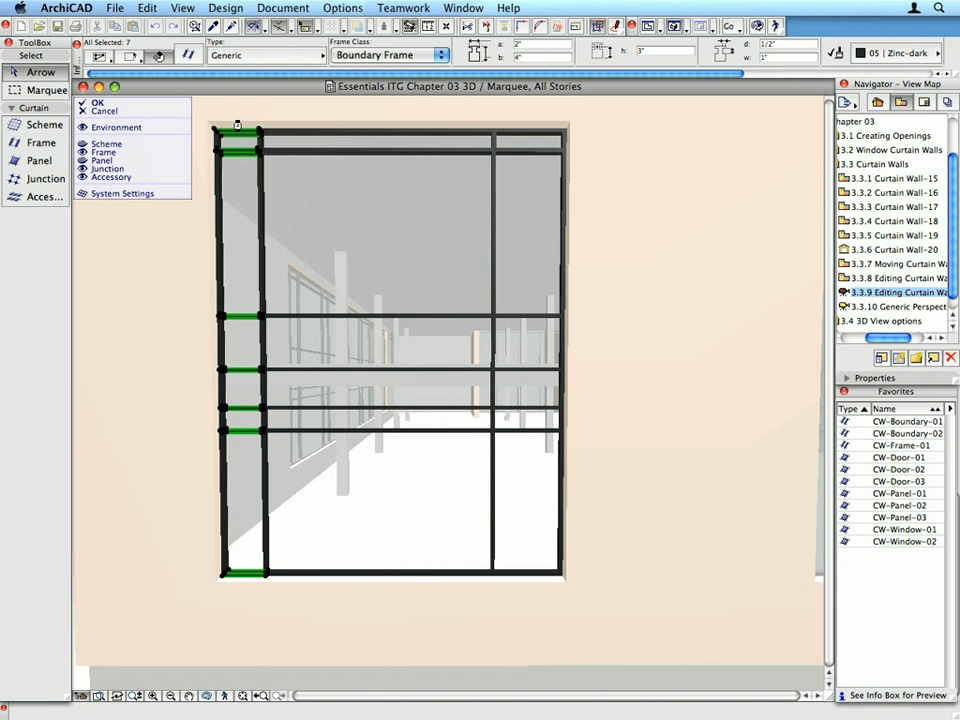
key("Escape")
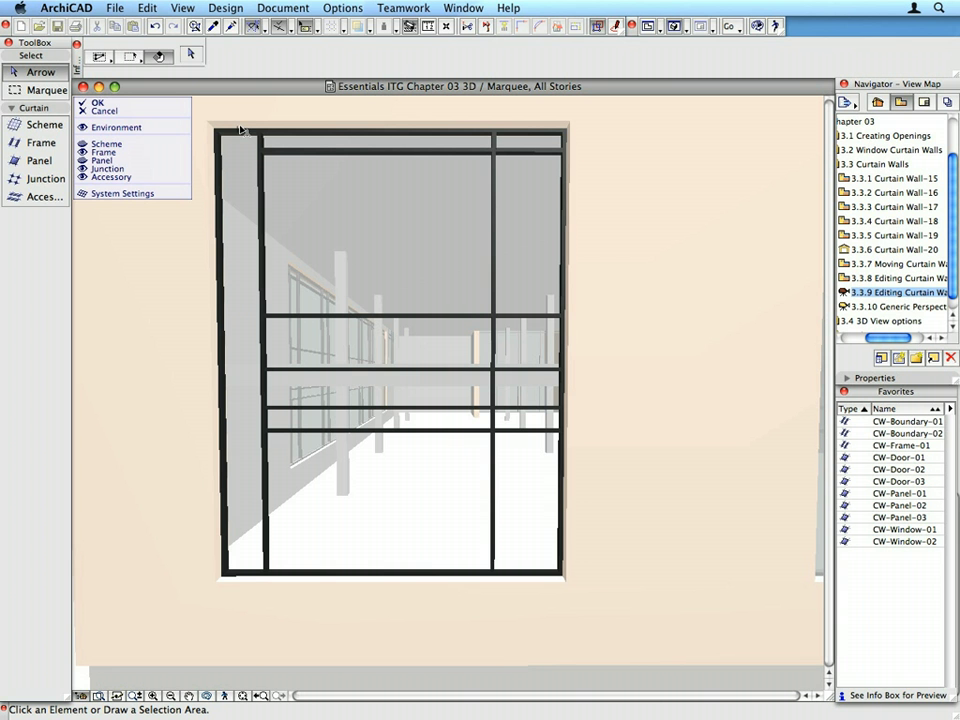
left_click(240, 128)
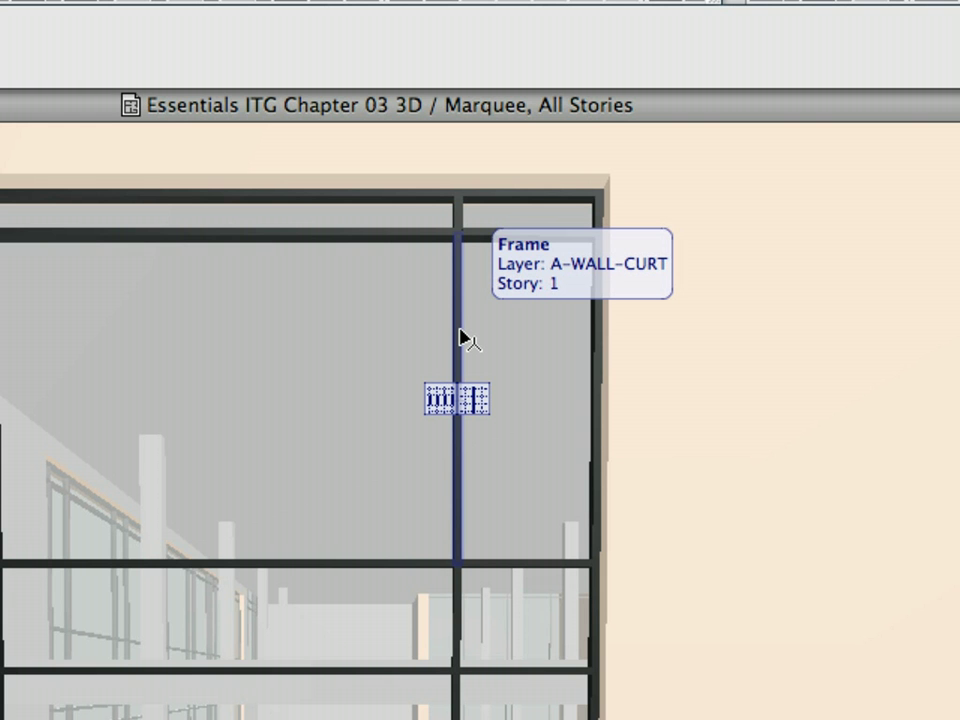
Delete the short segments of the right vertical mullion, leaving out its long upper and lower segments.
left_click(460, 337)
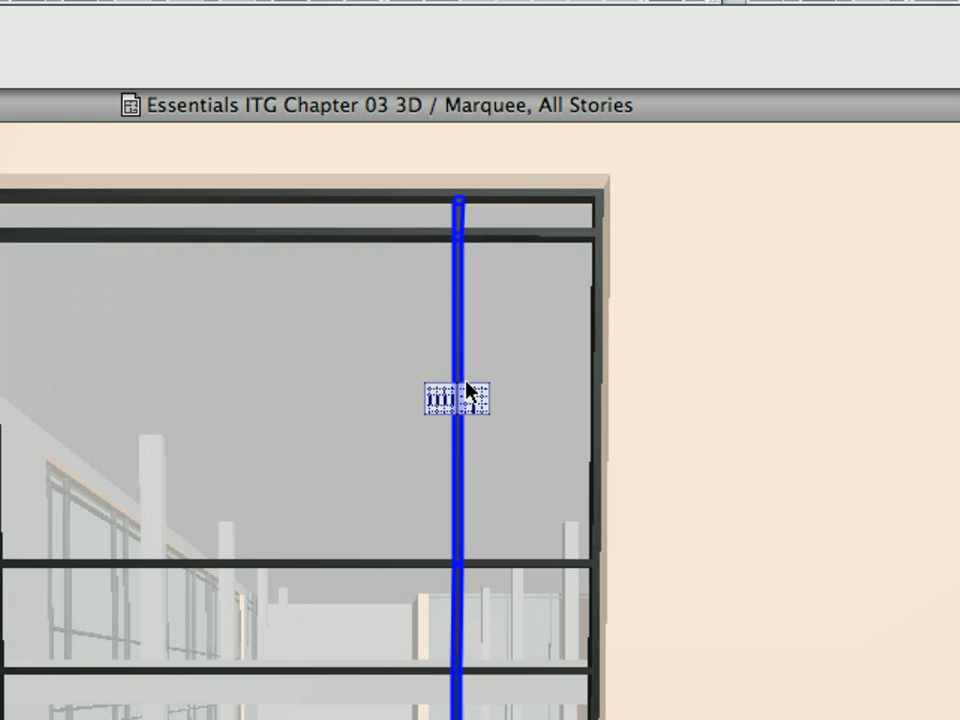
left_click(476, 402)
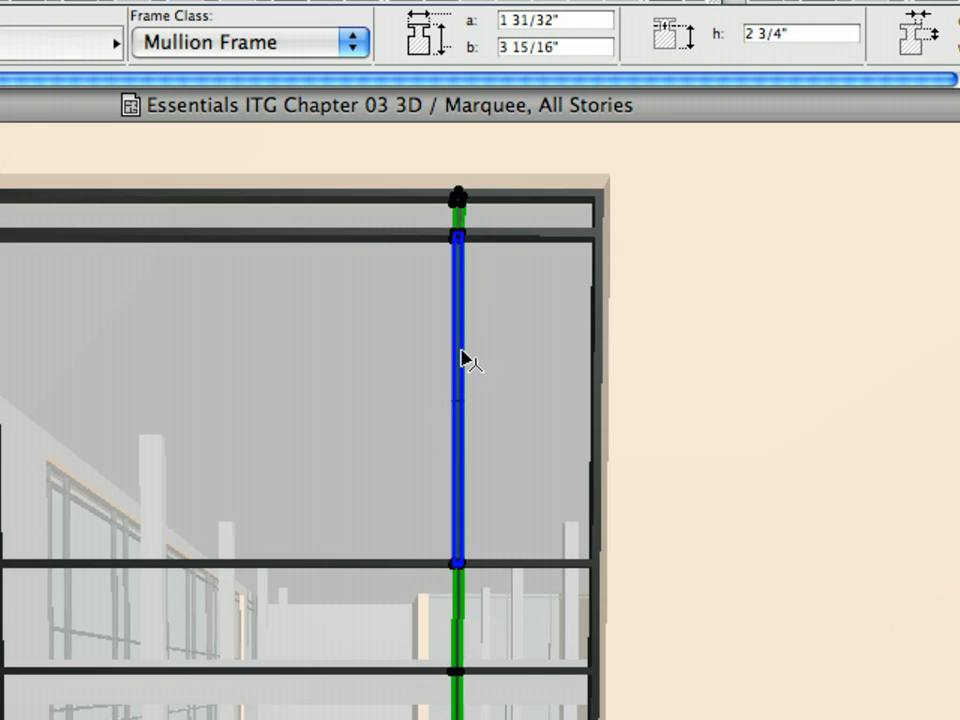
left_click(464, 358)
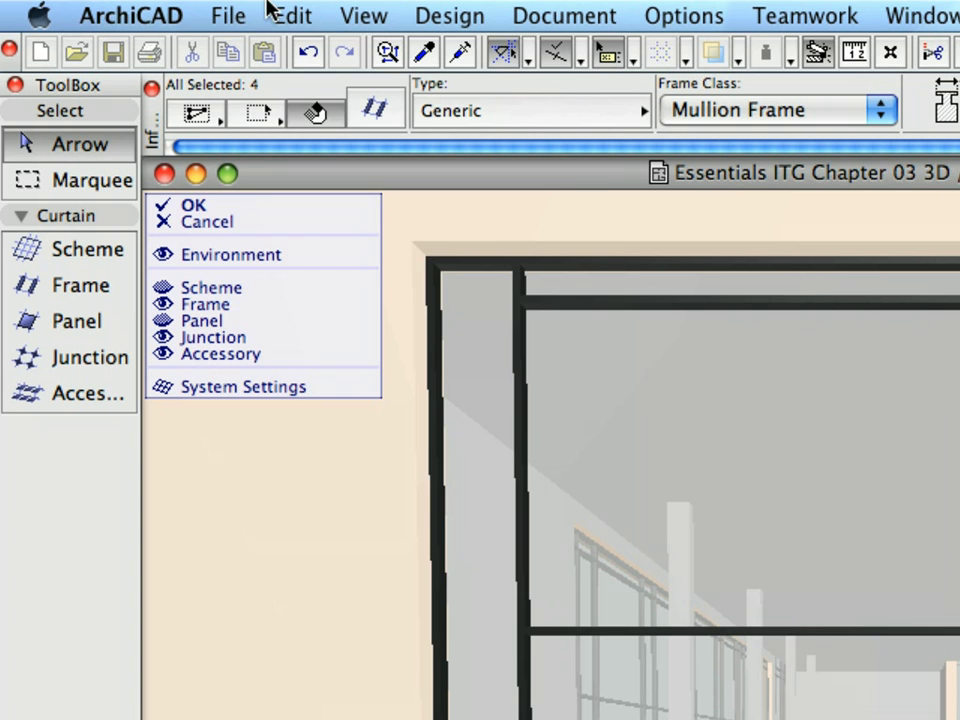
left_click(302, 12)
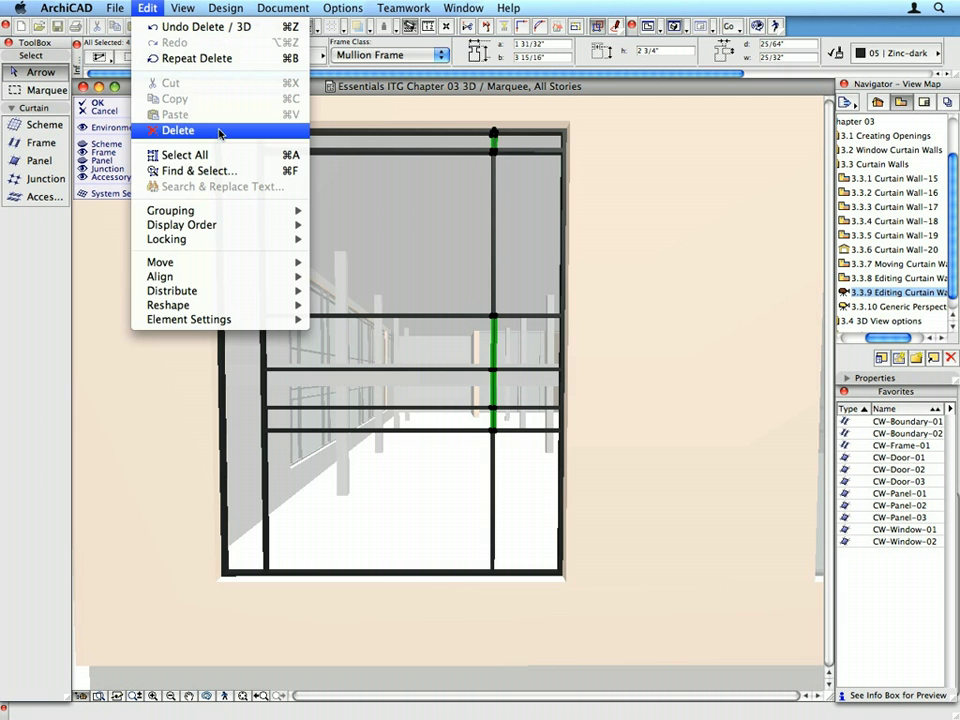
left_click(440, 265)
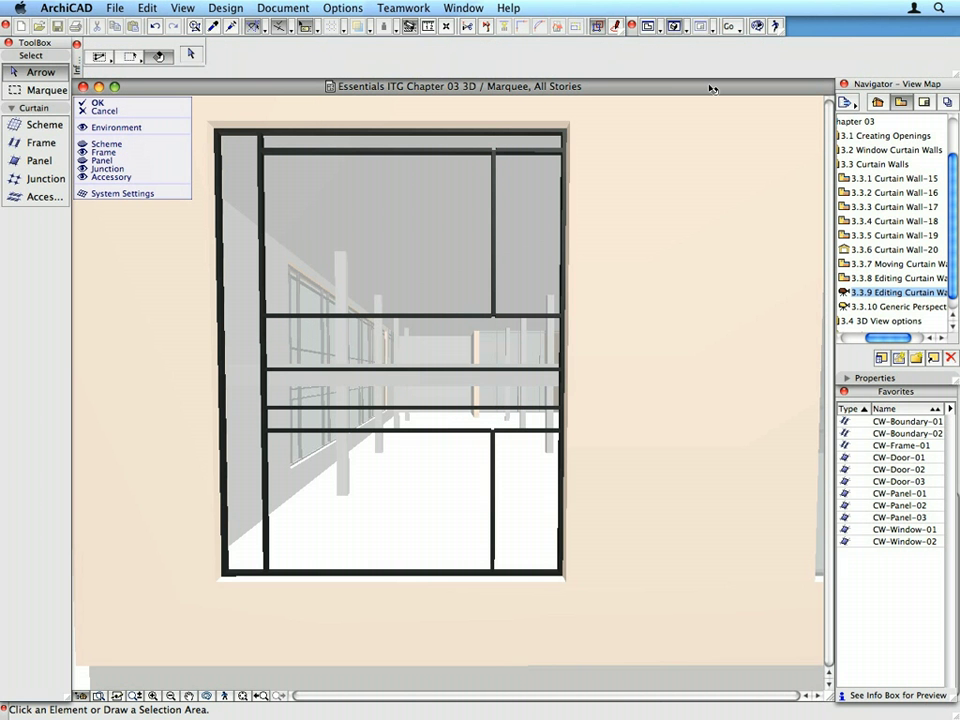
Set the Frame Intersection of the two remaining segments of the right vertical mullion to 4.
left_click(493, 263)
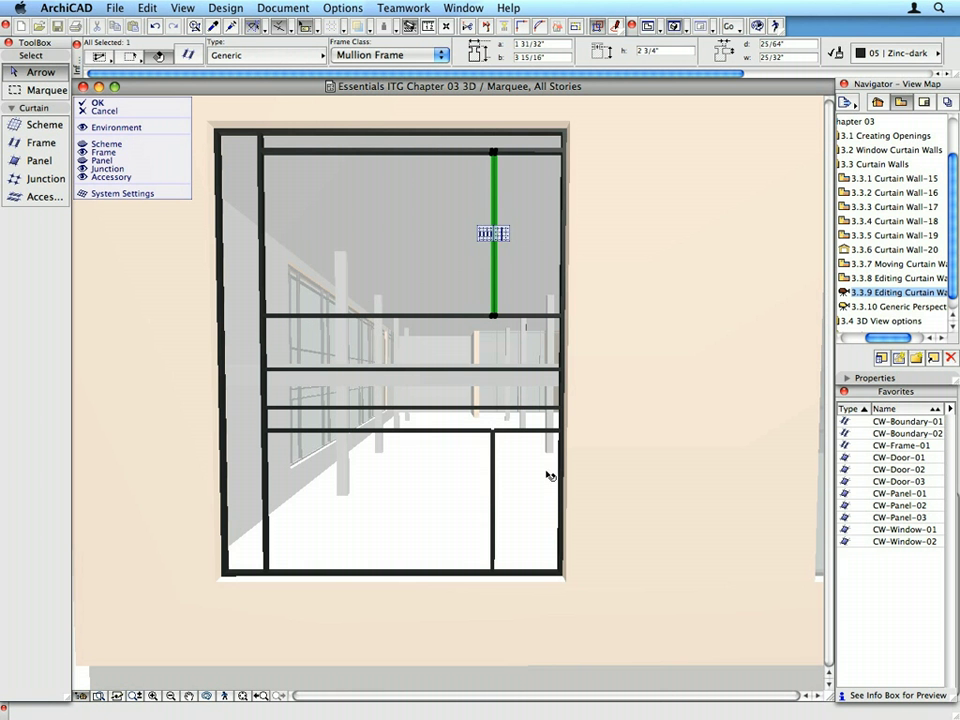
left_click(496, 492, "shift")
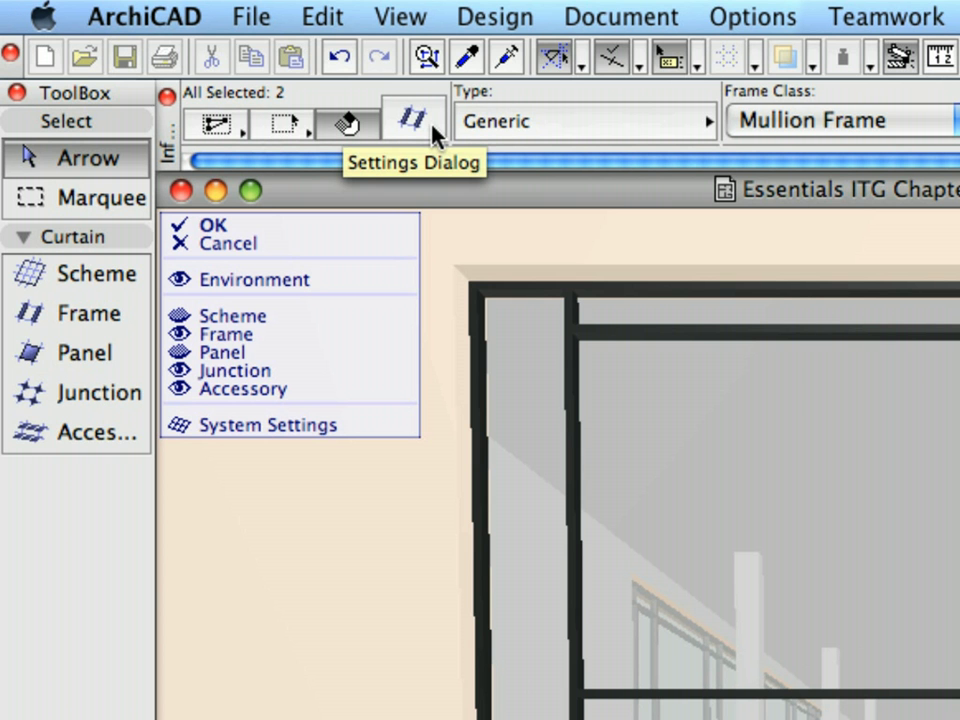
left_click(433, 128)
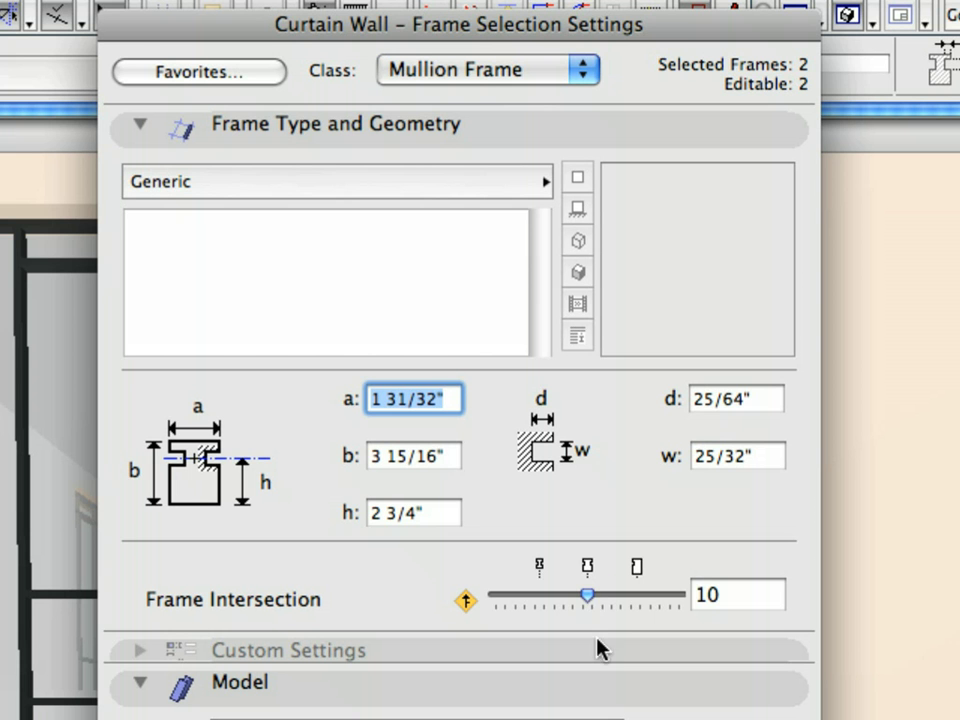
left_click_drag(591, 603, 528, 592)
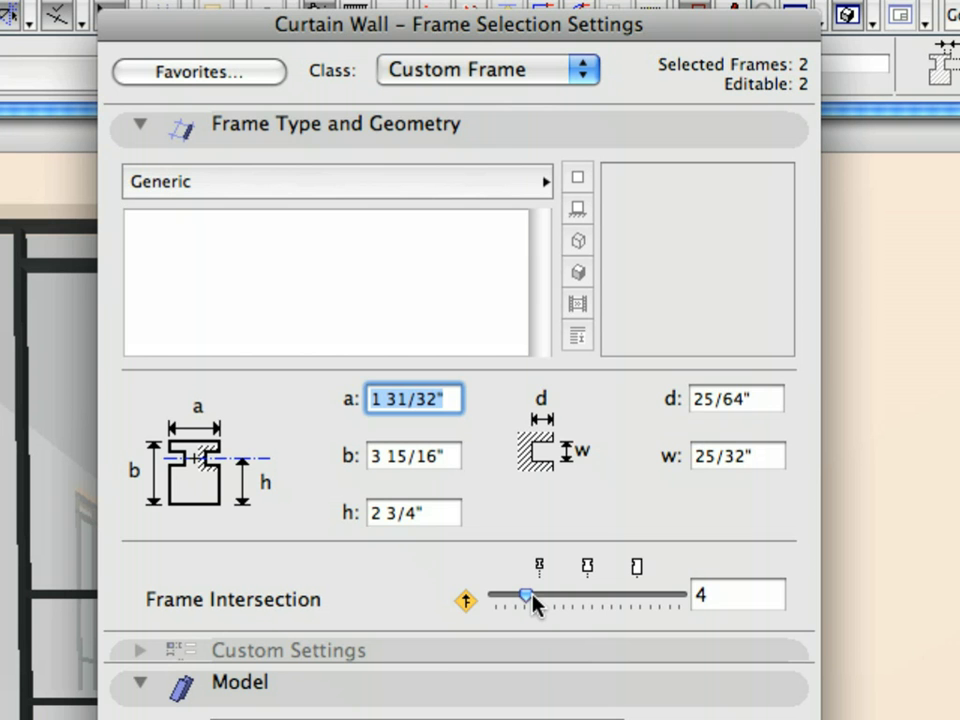
left_click(500, 148)
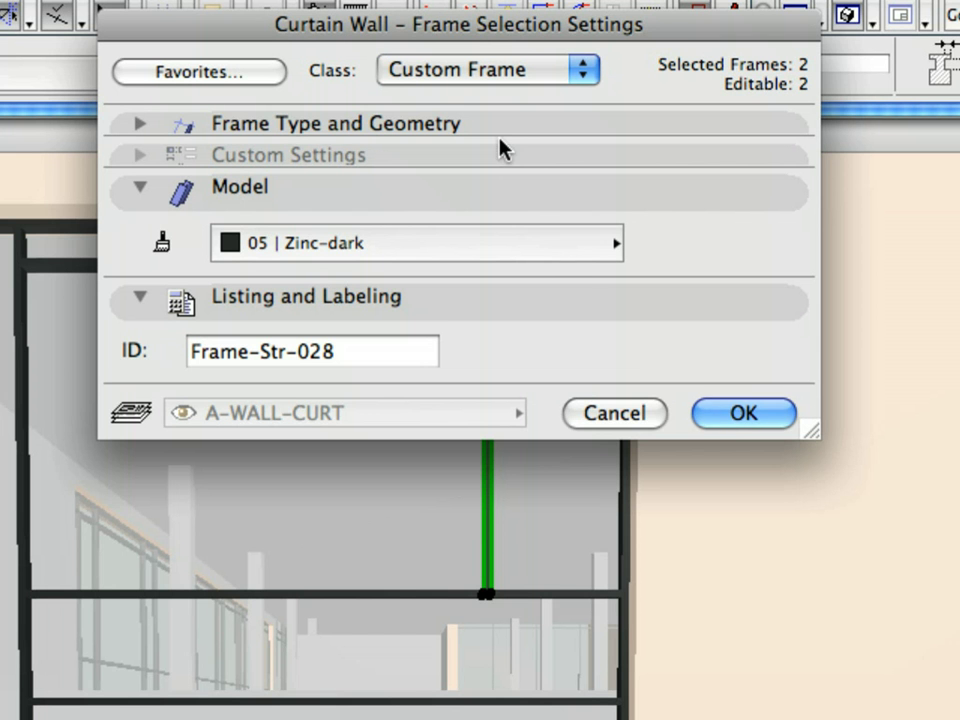
left_click(740, 413)
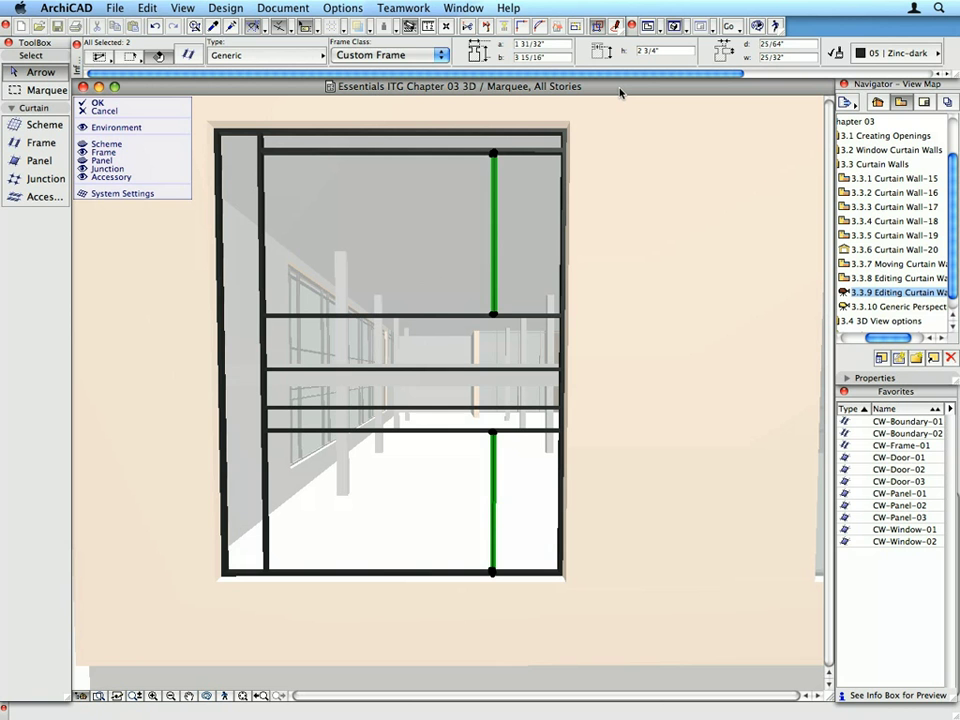
key("Escape")
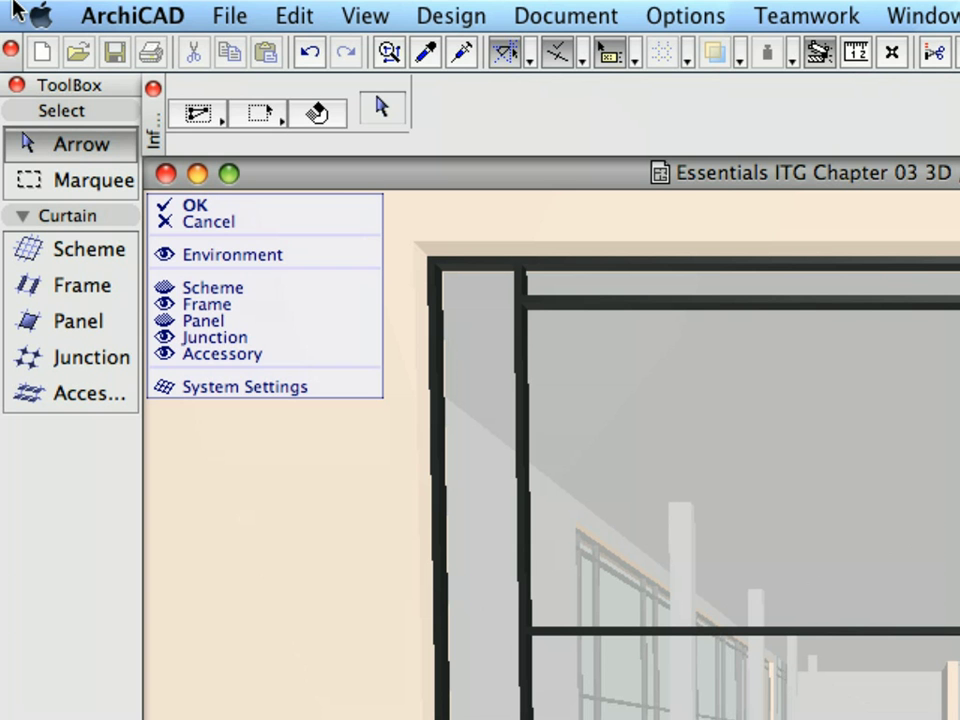
left_click_drag(195, 130, 248, 121)
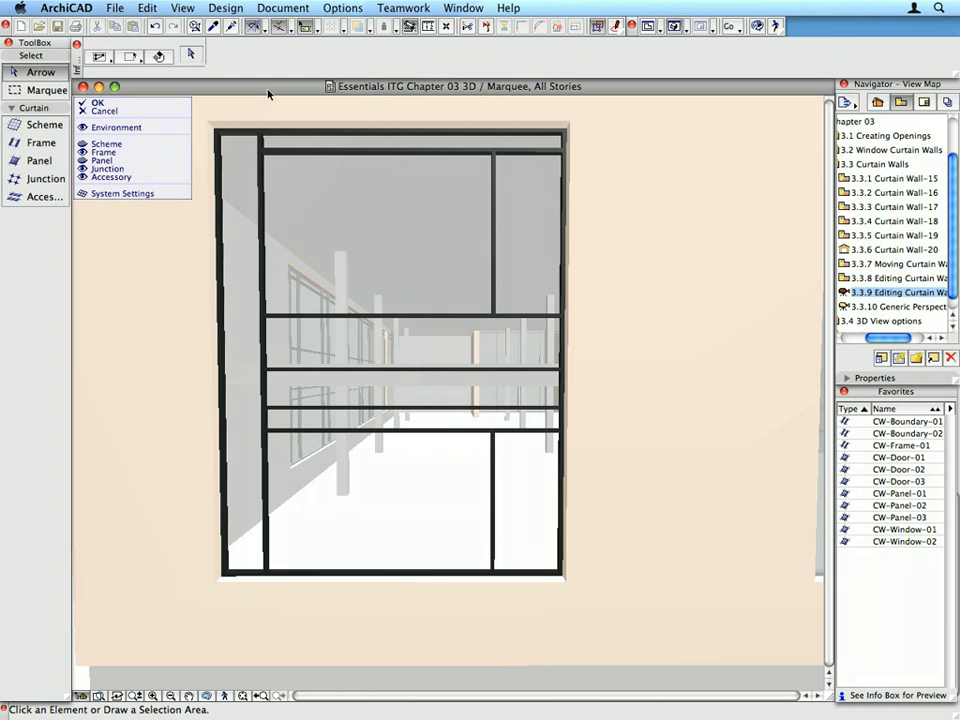
Select all frames of the narrow column at the curtain wall's left edge and apply the CW-Boundary-01 favorite to them.
left_click(394, 222)
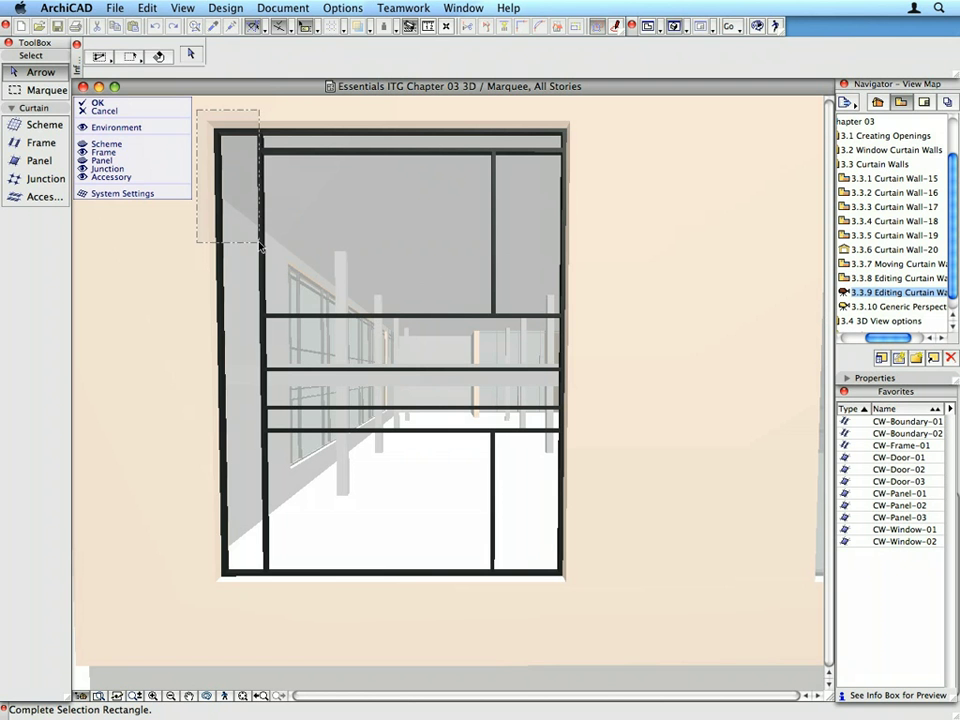
left_click(278, 623)
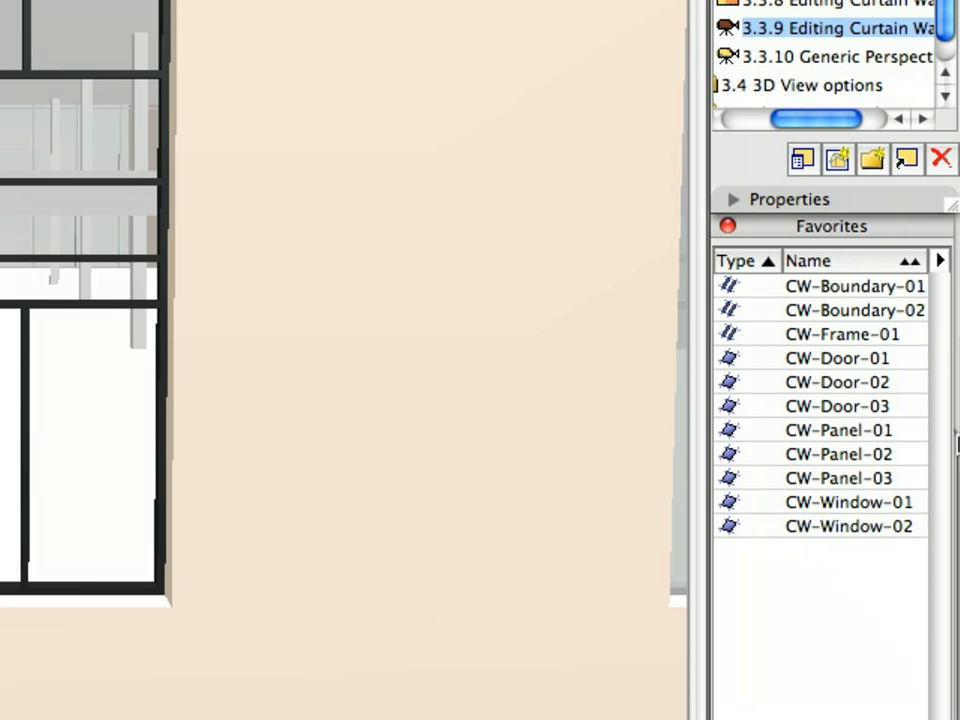
left_click(933, 422)
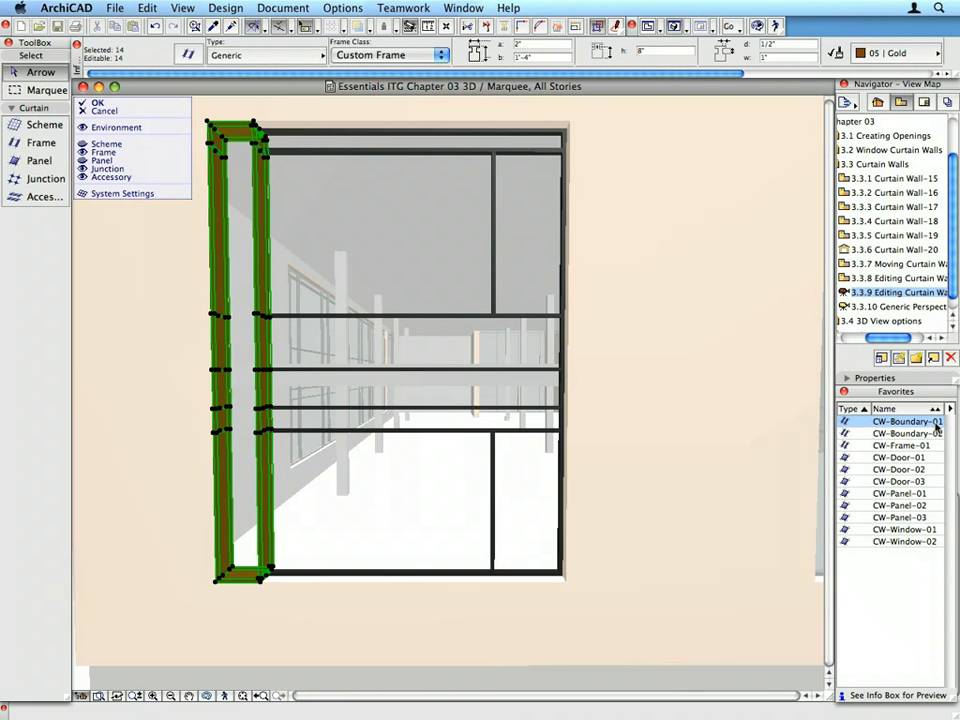
left_click(275, 91)
key("Escape")
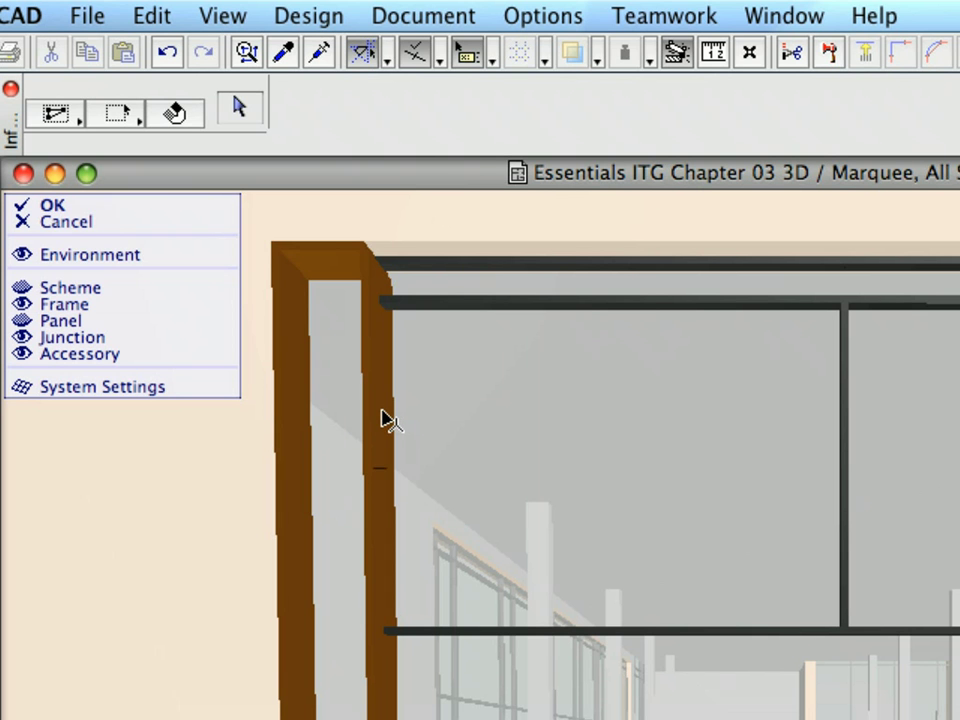
Set the Frame Intersection of all segments of the gold column's inner vertical frame to 16.
left_click(383, 420)
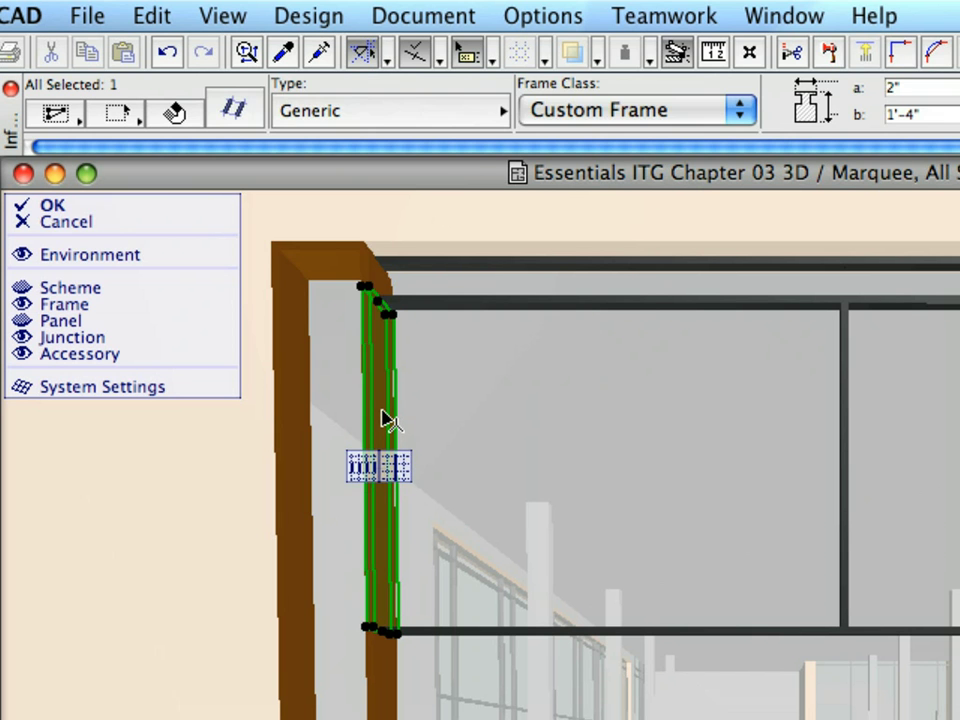
left_click(398, 468)
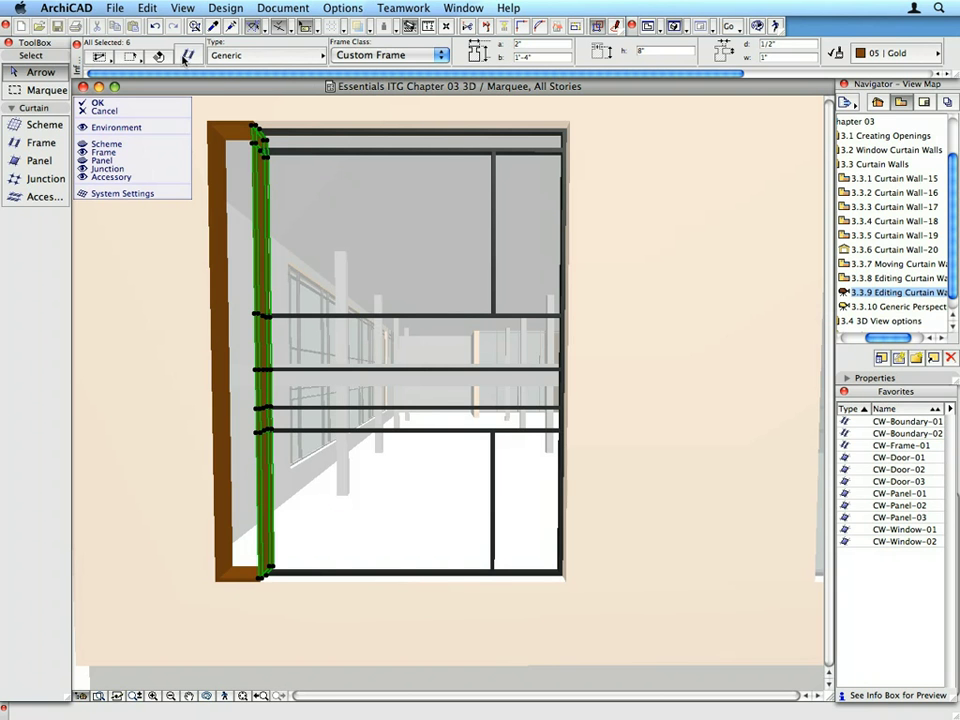
left_click(187, 55)
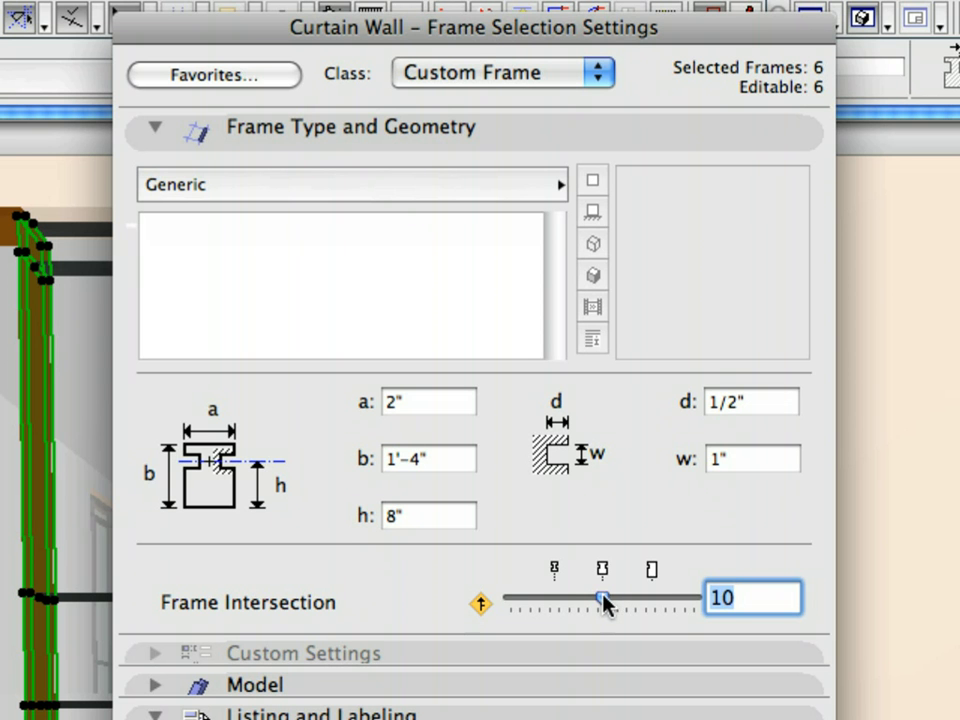
left_click_drag(604, 601, 664, 604)
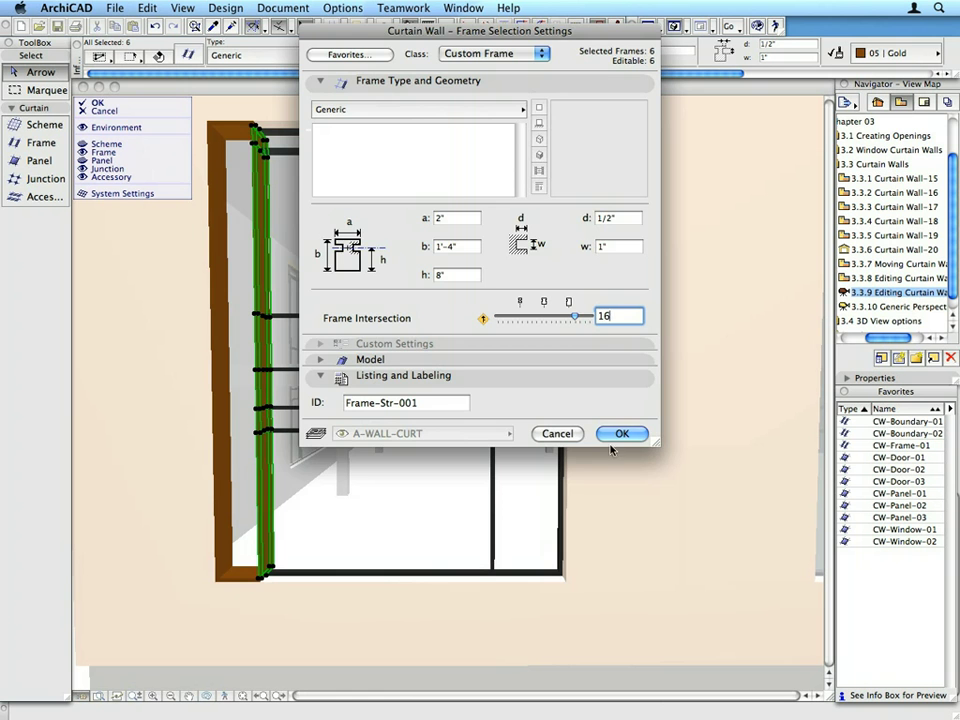
left_click(620, 434)
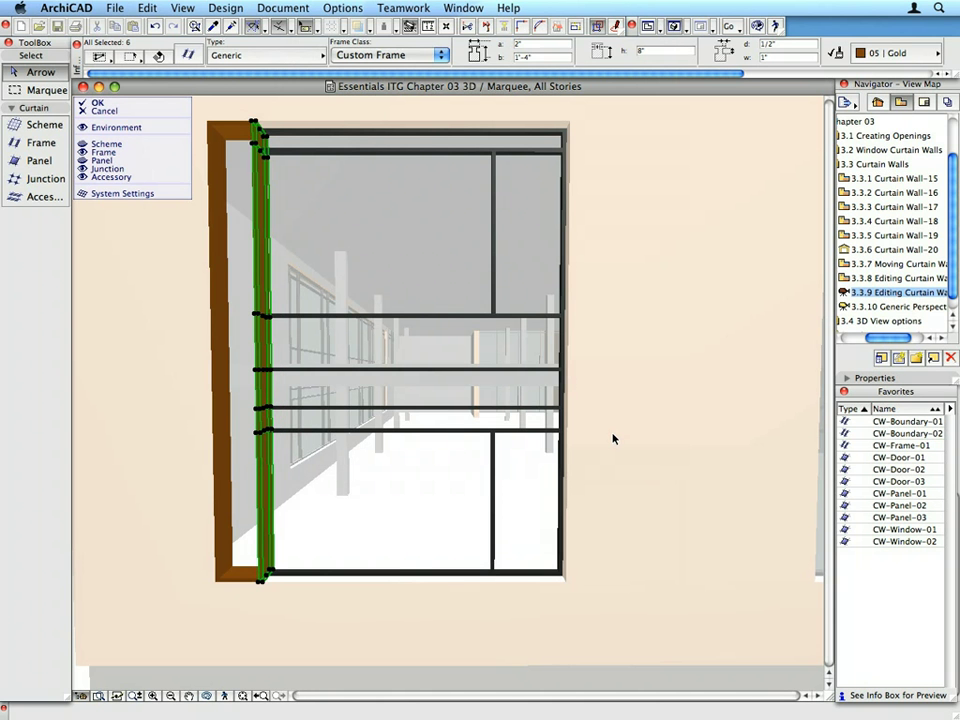
left_click(612, 437)
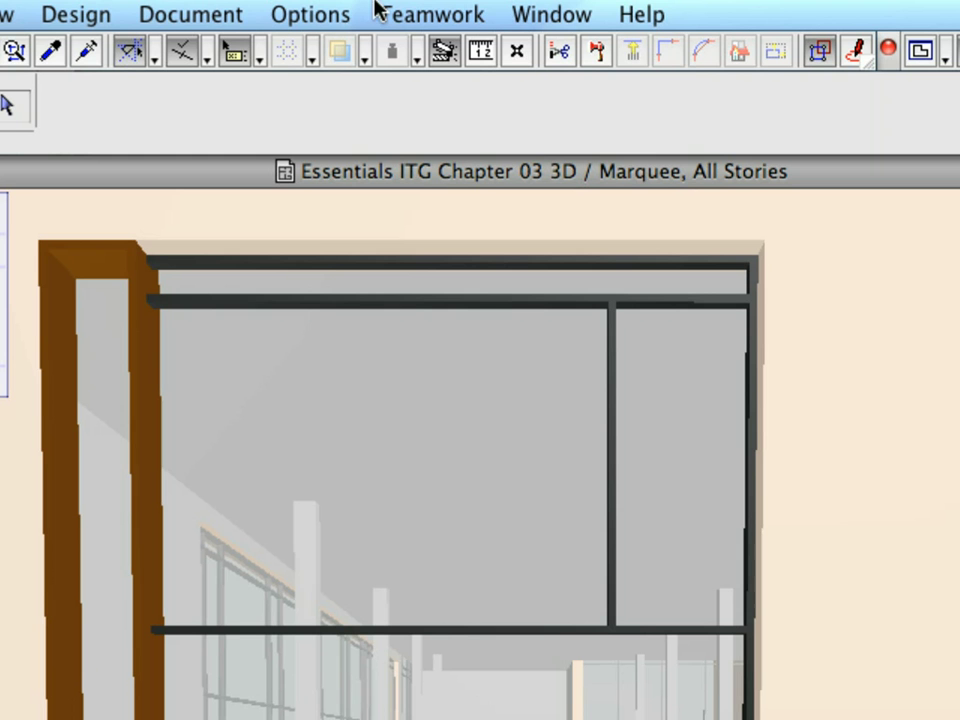
Apply the CW-Boundary-02 favorite to the upper boundary frames and the short right boundary segments beside the two narrow horizontal bands.
left_click(317, 265)
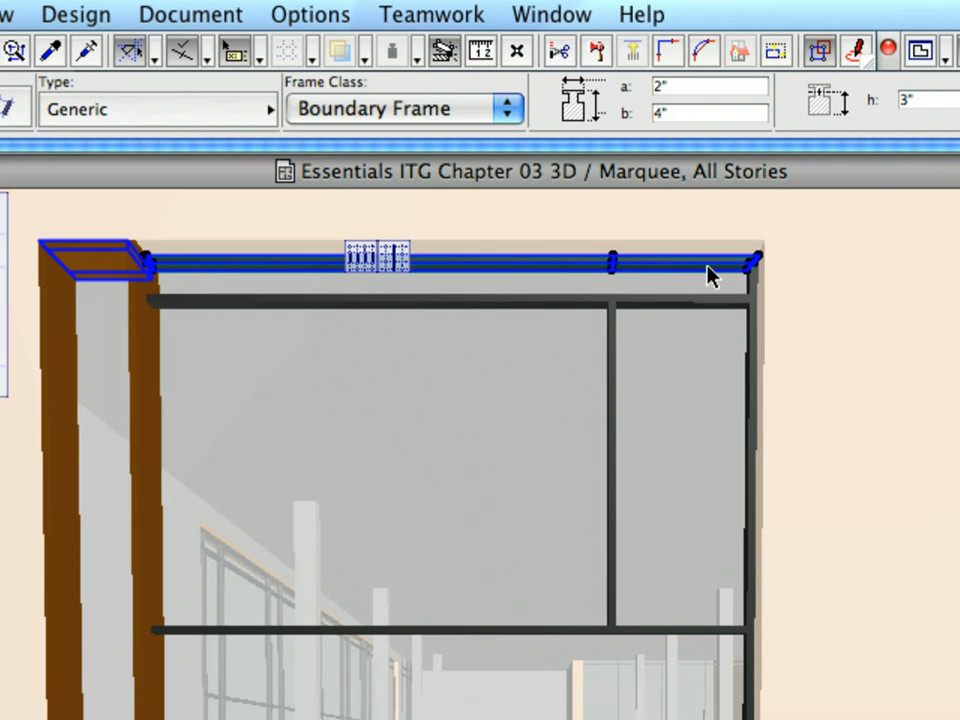
left_click(753, 285)
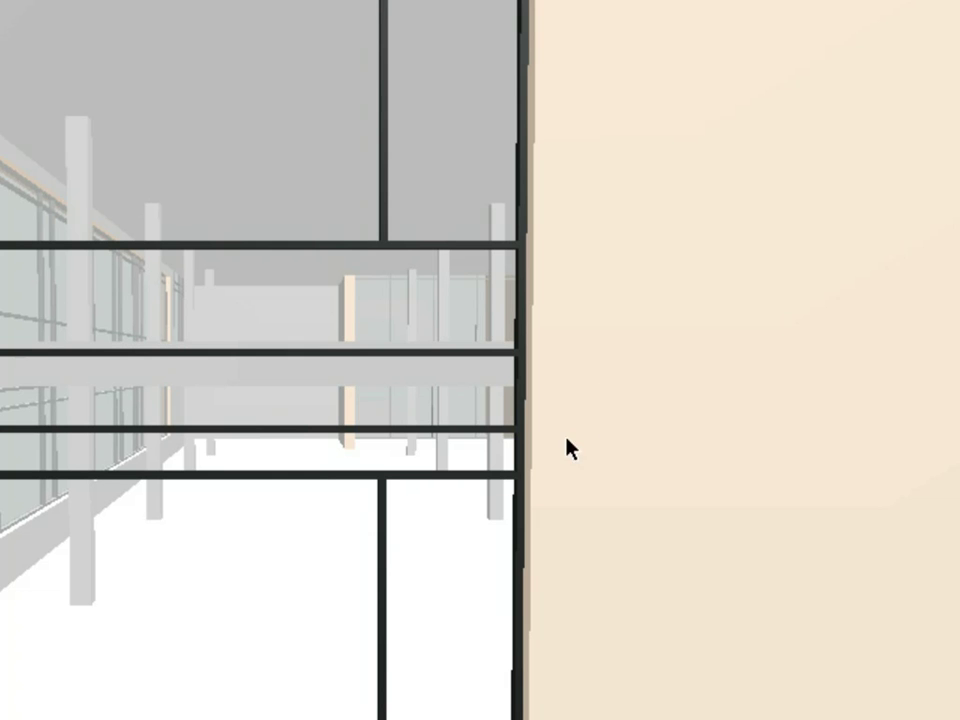
left_click(525, 462)
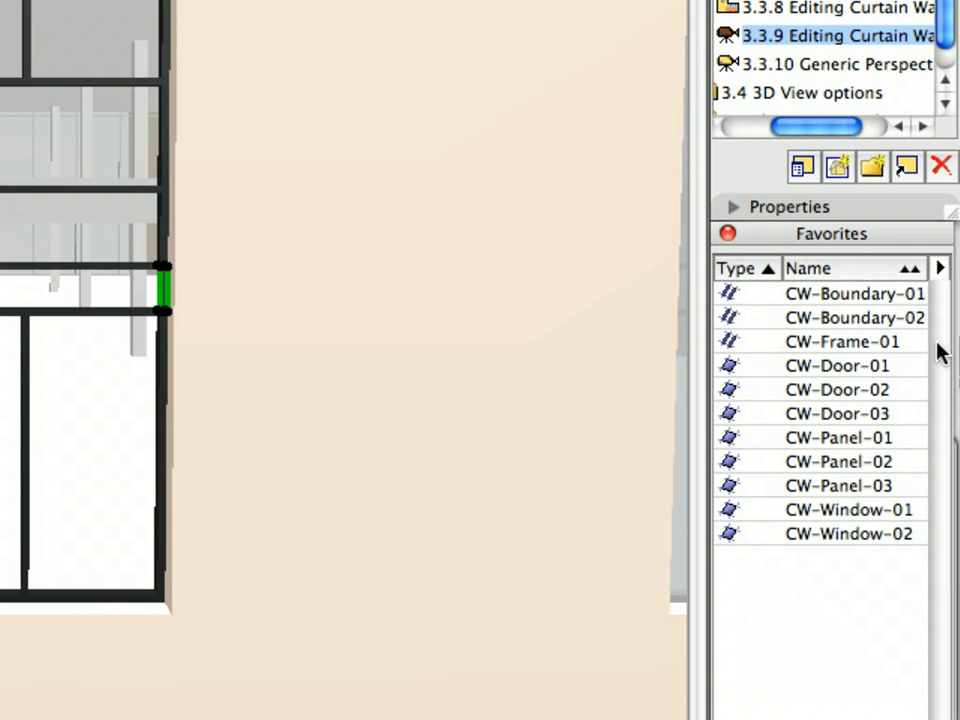
left_click(941, 425)
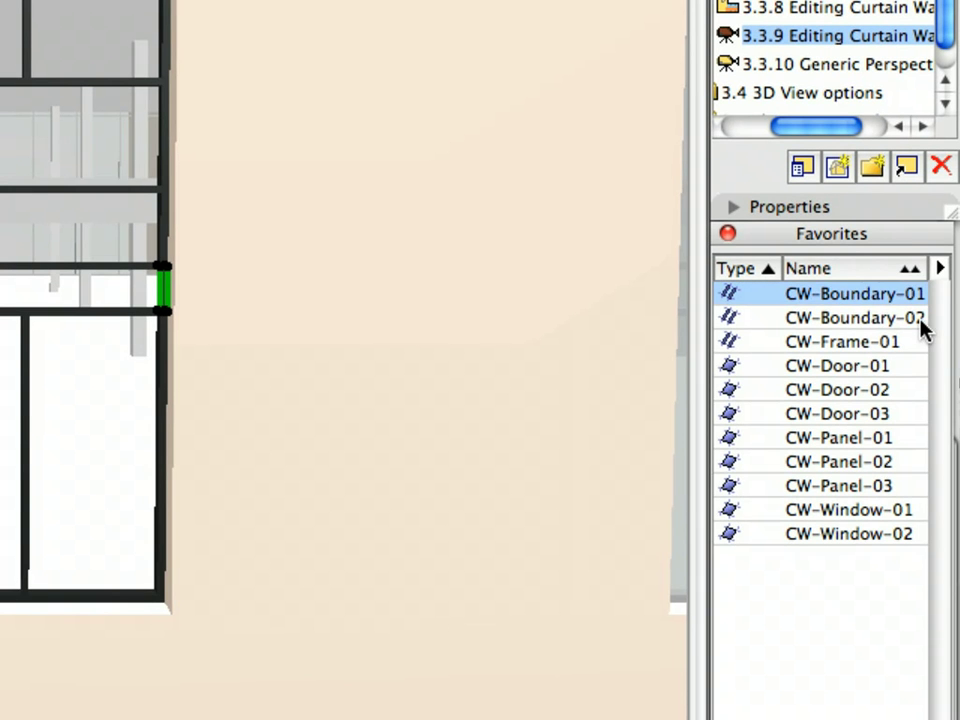
left_click(921, 318)
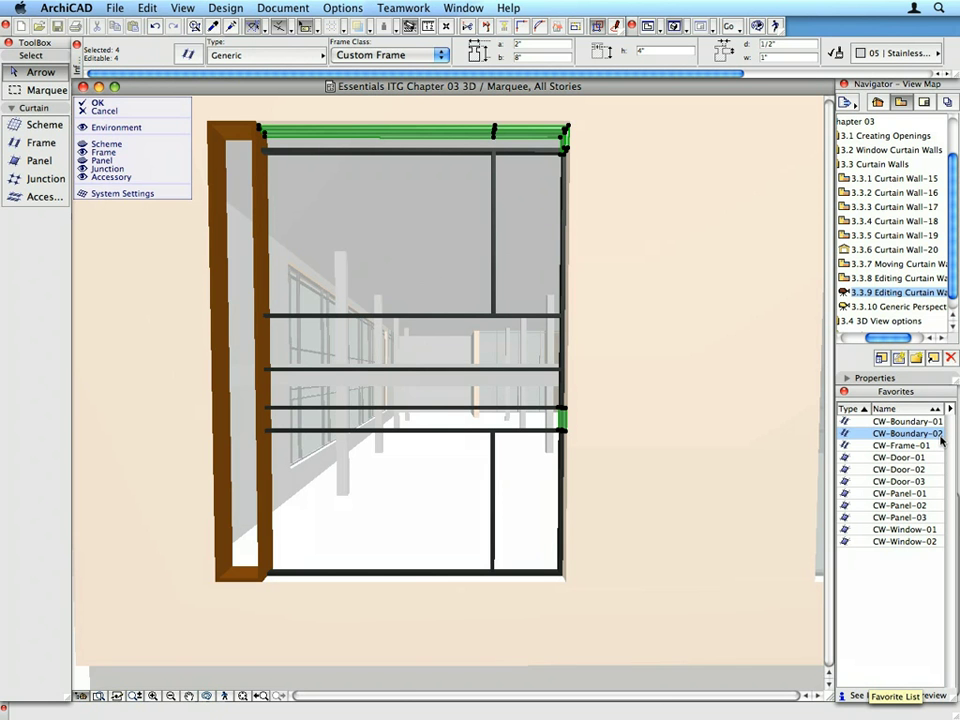
double_click(941, 440)
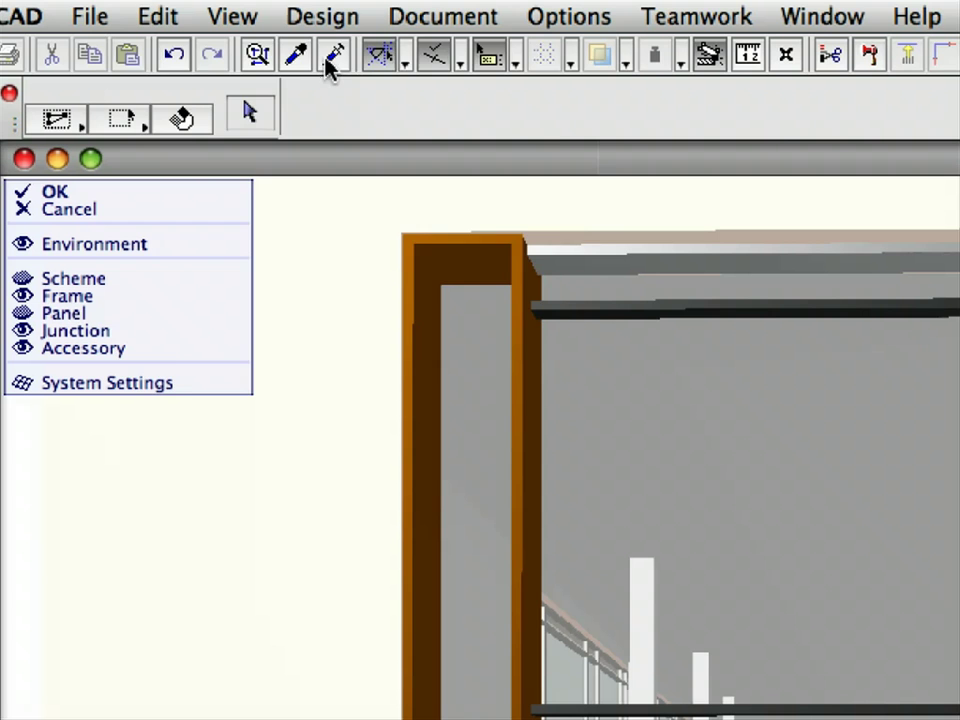
Select the remaining dark zinc boundary frames with Find & Select, using the CW-Frame:Zink+Boundary criteria set.
left_click(148, 7)
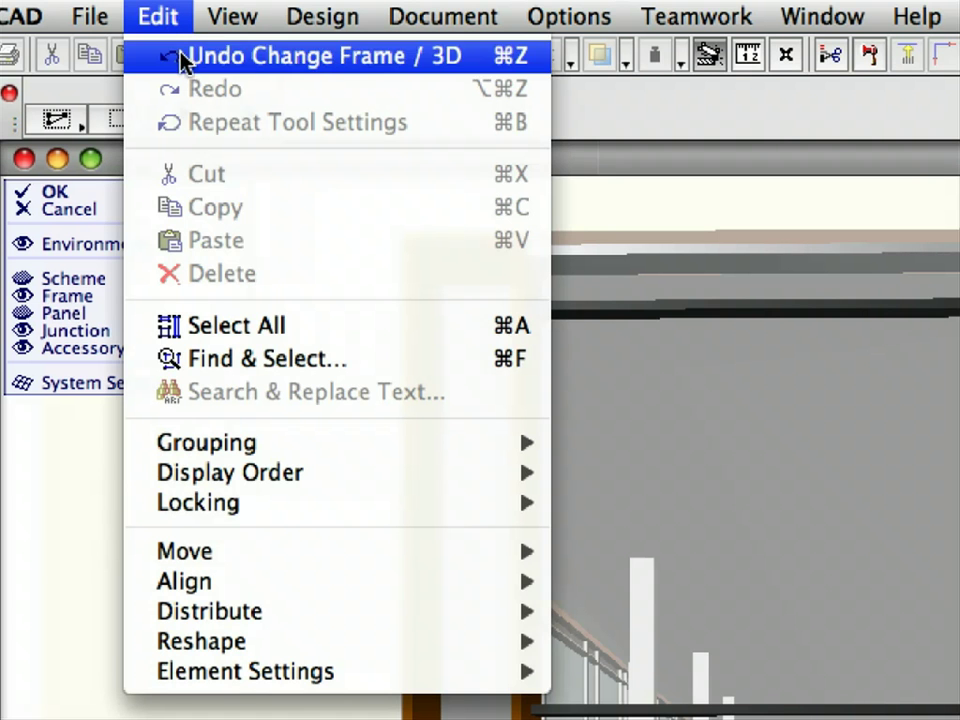
left_click(463, 360)
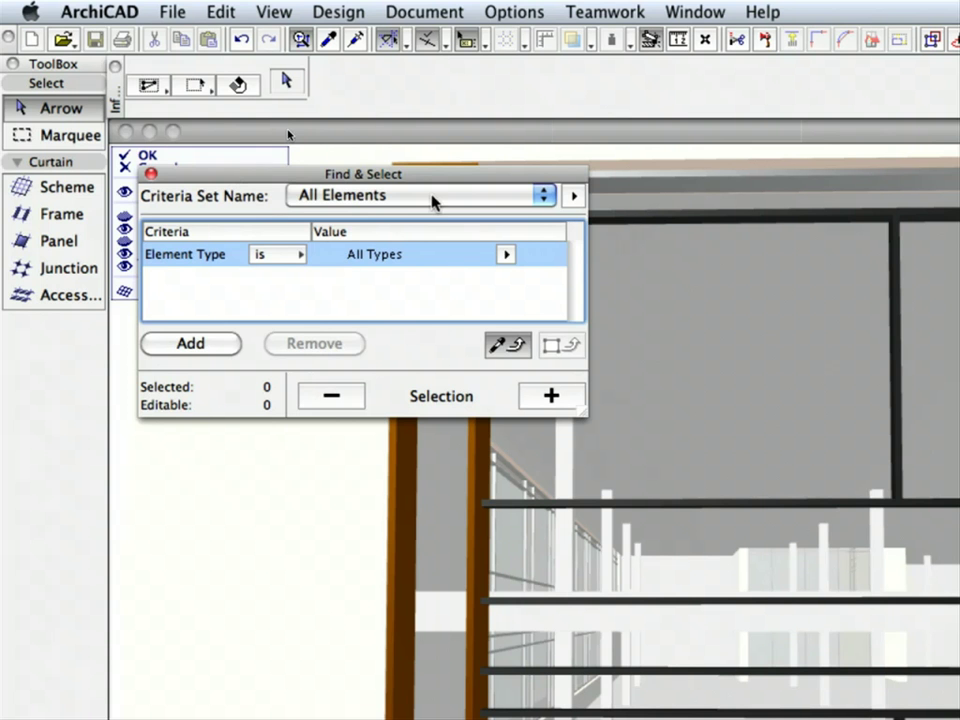
left_click(432, 198)
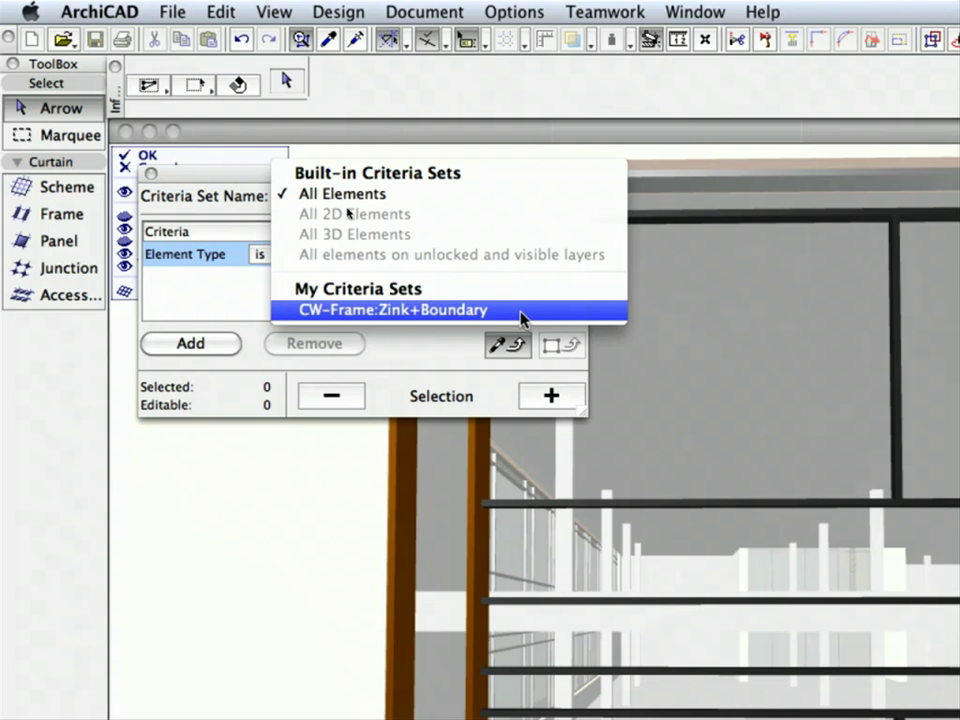
left_click(521, 313)
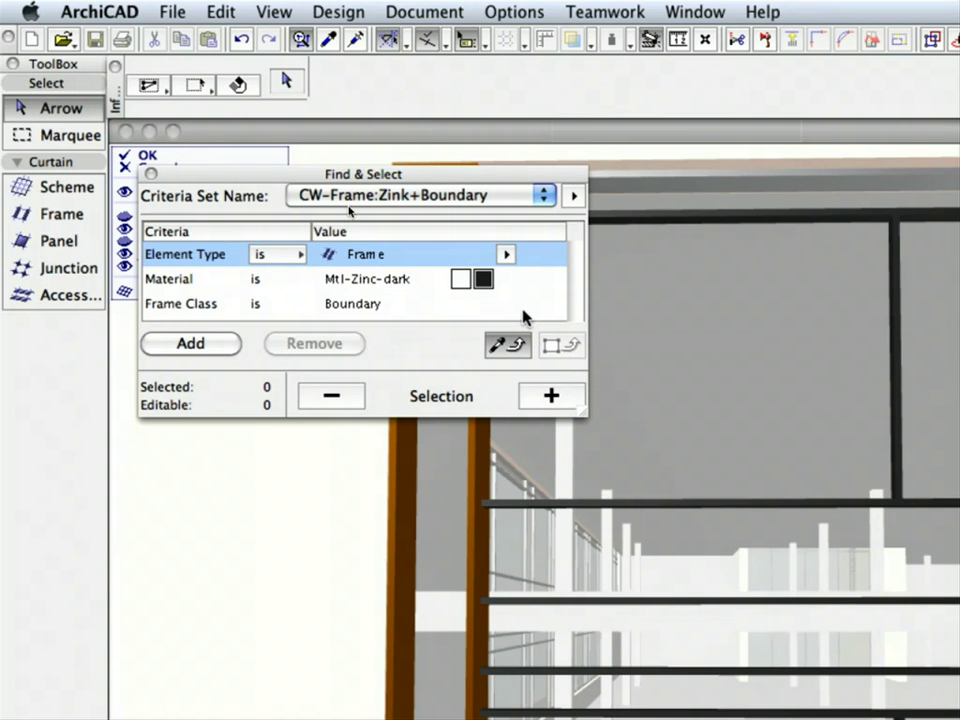
left_click(575, 398)
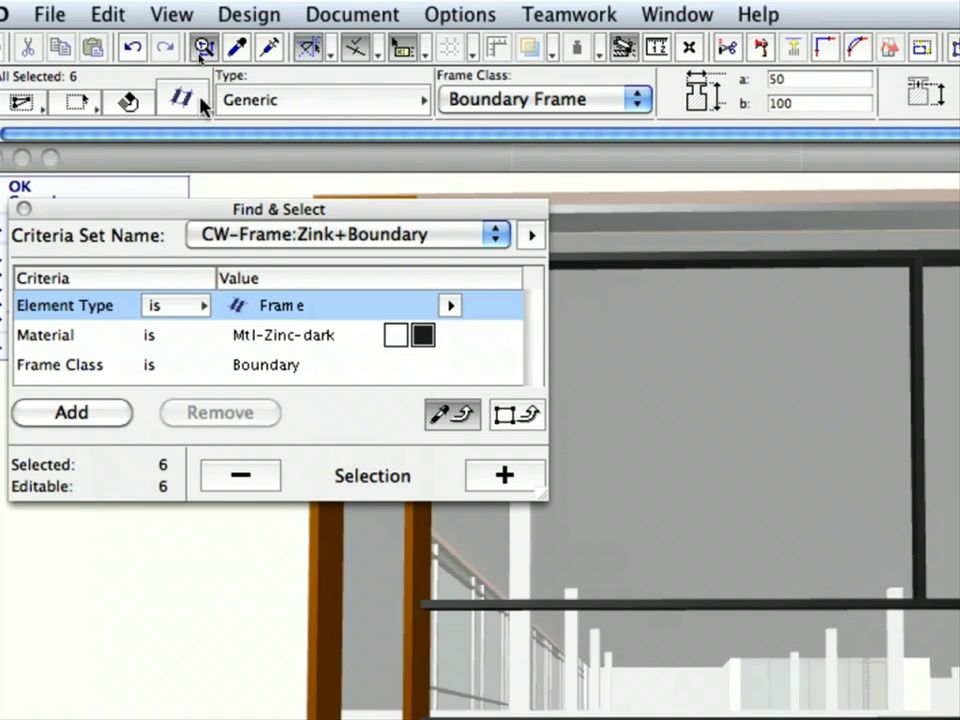
Set the Frame Intersection of the selected zinc boundary frames to 3.
left_click(201, 104)
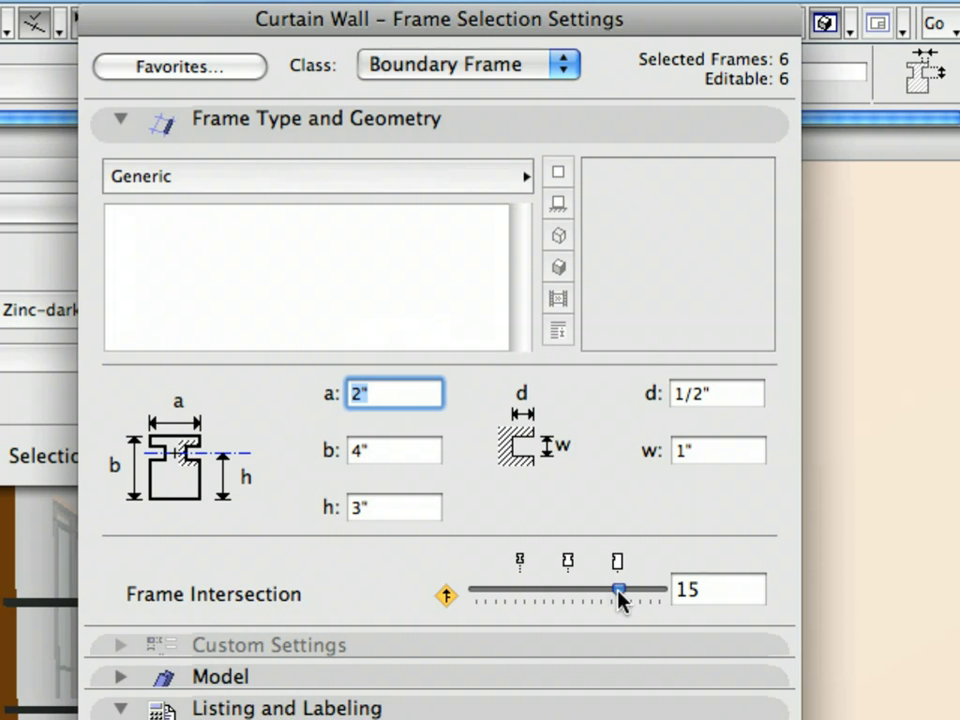
left_click_drag(620, 598, 499, 598)
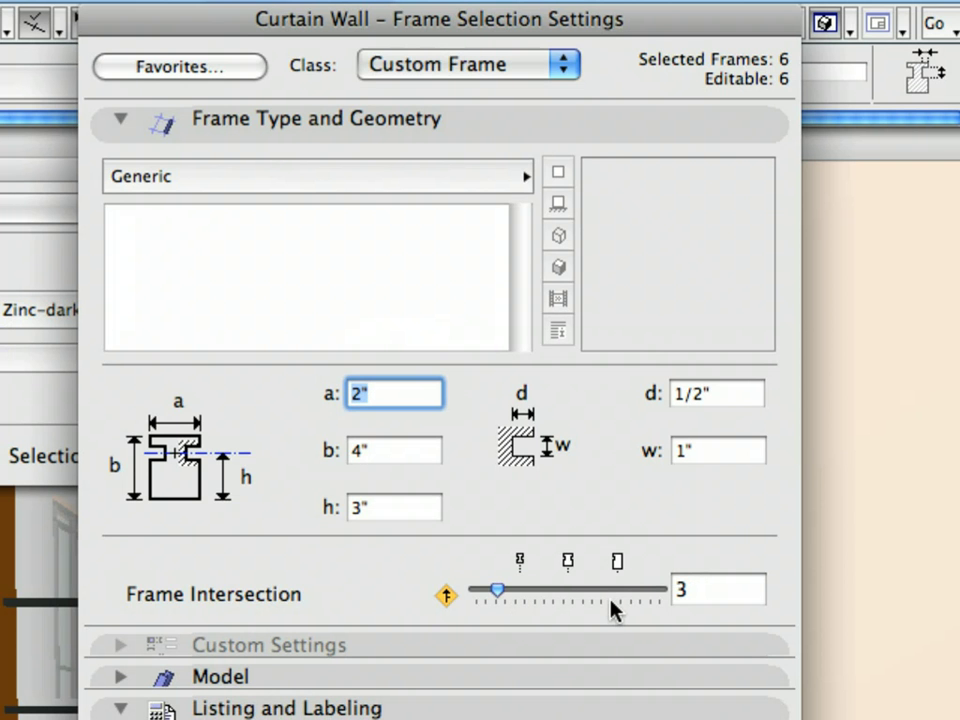
left_click(598, 133)
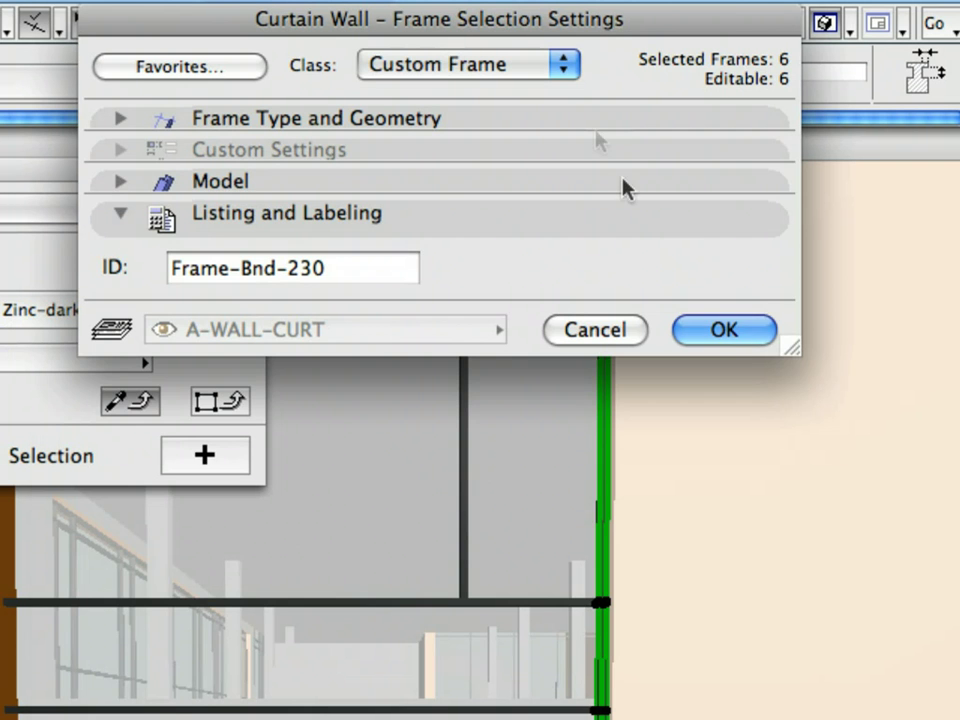
left_click(741, 337)
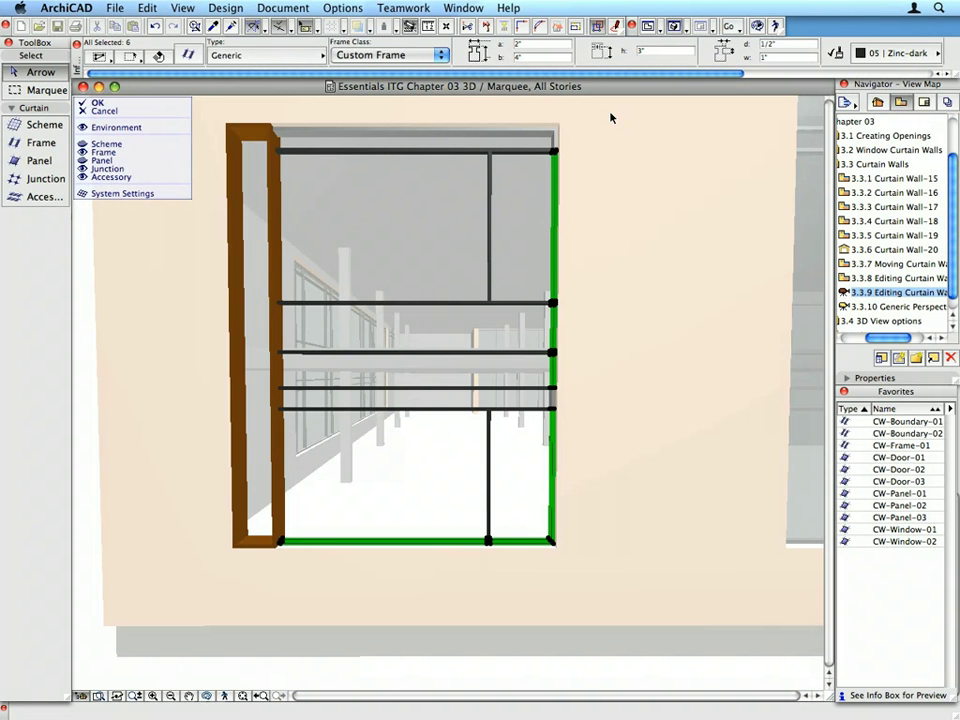
left_click(611, 118)
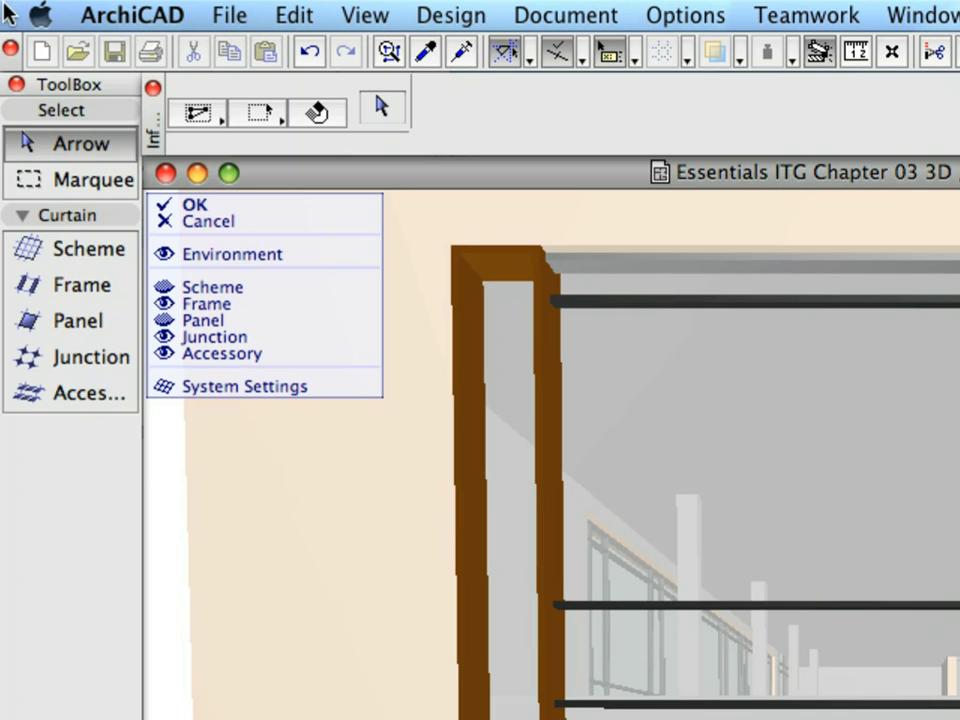
Show the curtain wall's panels again and apply the CW-Panel-01 favorite to the narrow left column's panel.
left_click(161, 321)
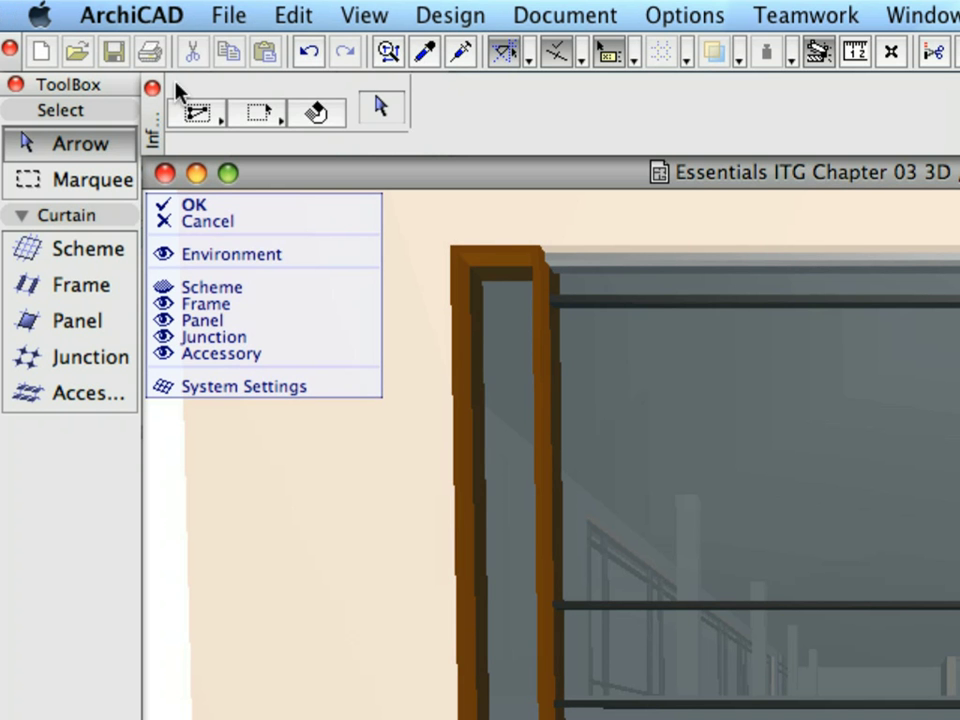
left_click(318, 113)
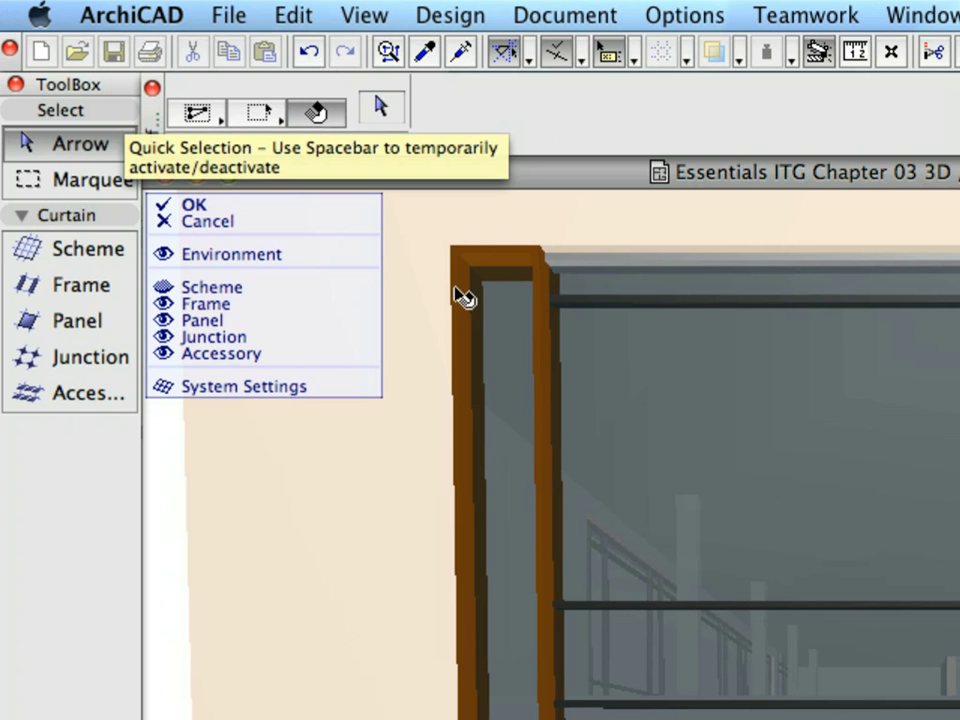
left_click(508, 343)
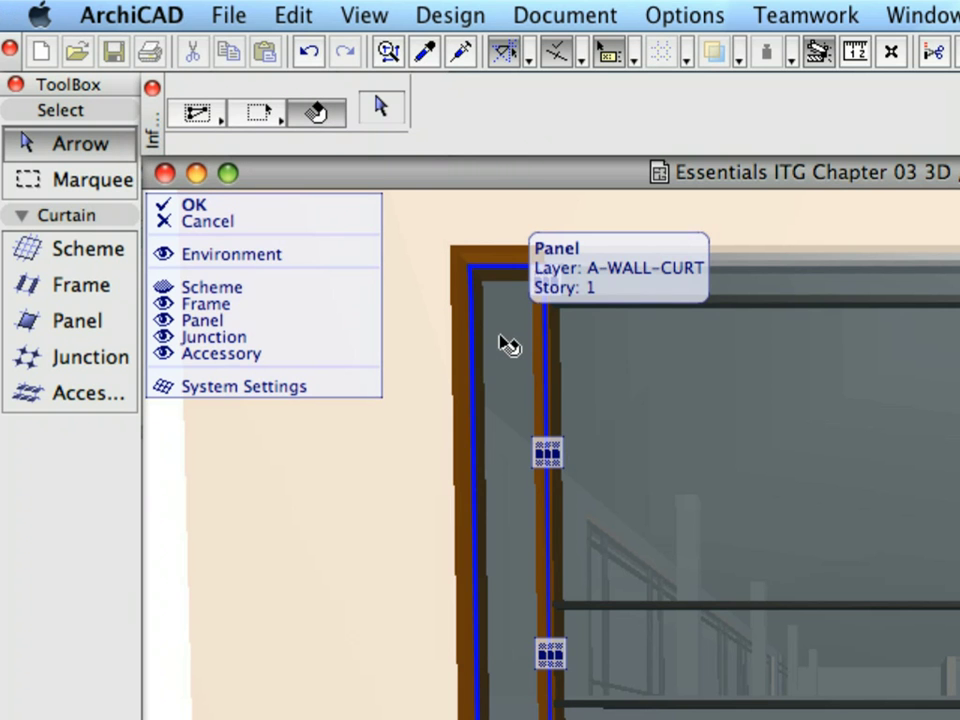
left_click(508, 343)
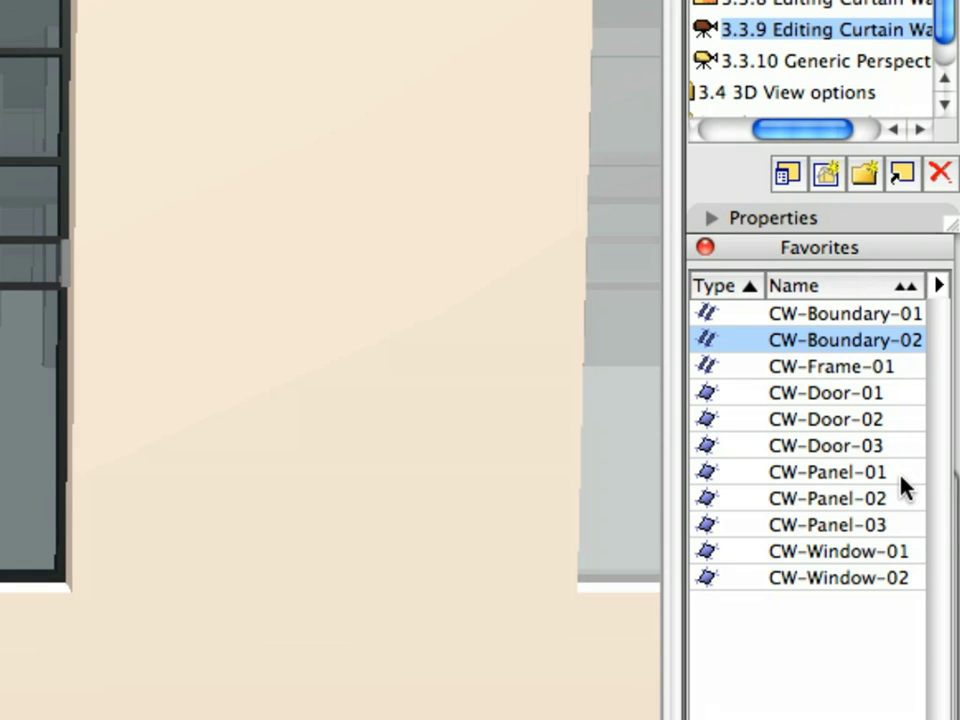
left_click(899, 475)
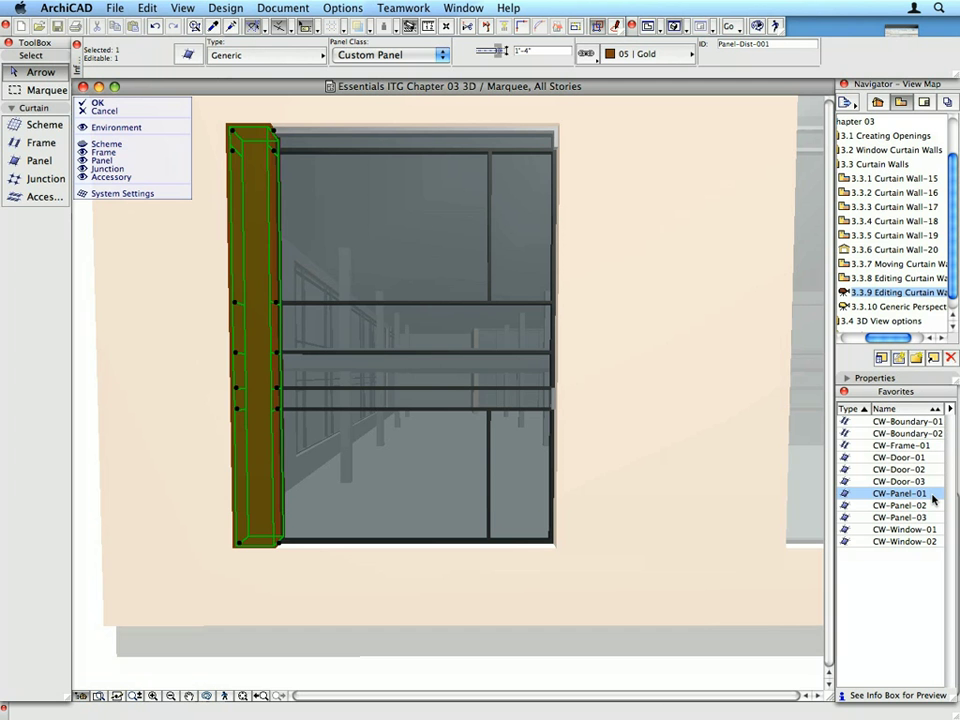
key("Escape")
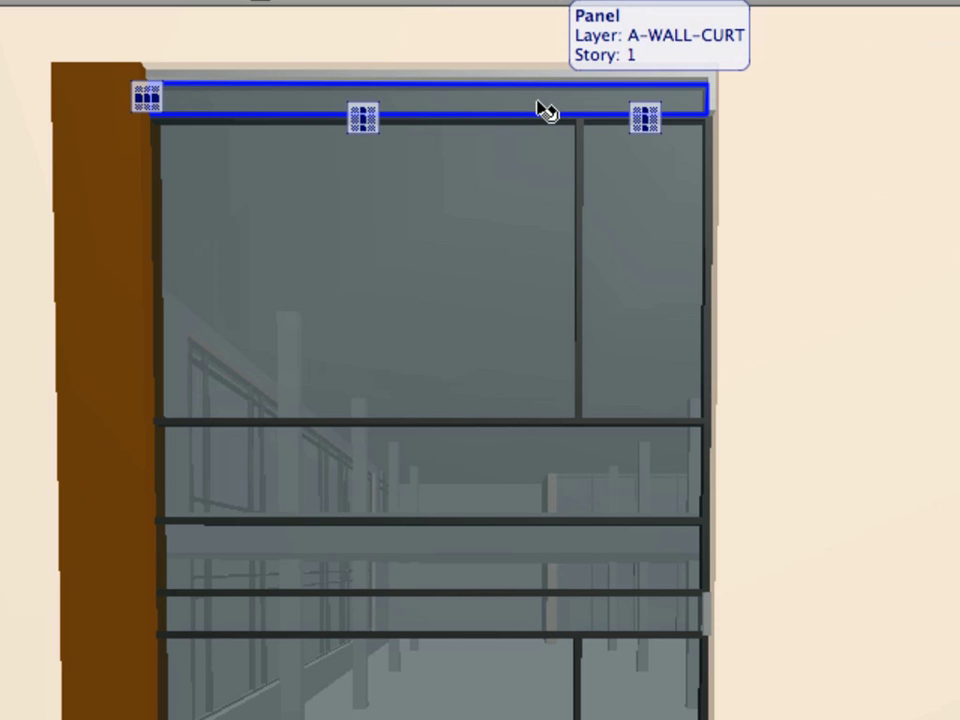
Apply the CW-Panel-02 favorite to the two narrow horizontal panels, one at the wall's top edge and one below mid-height.
left_click(545, 109)
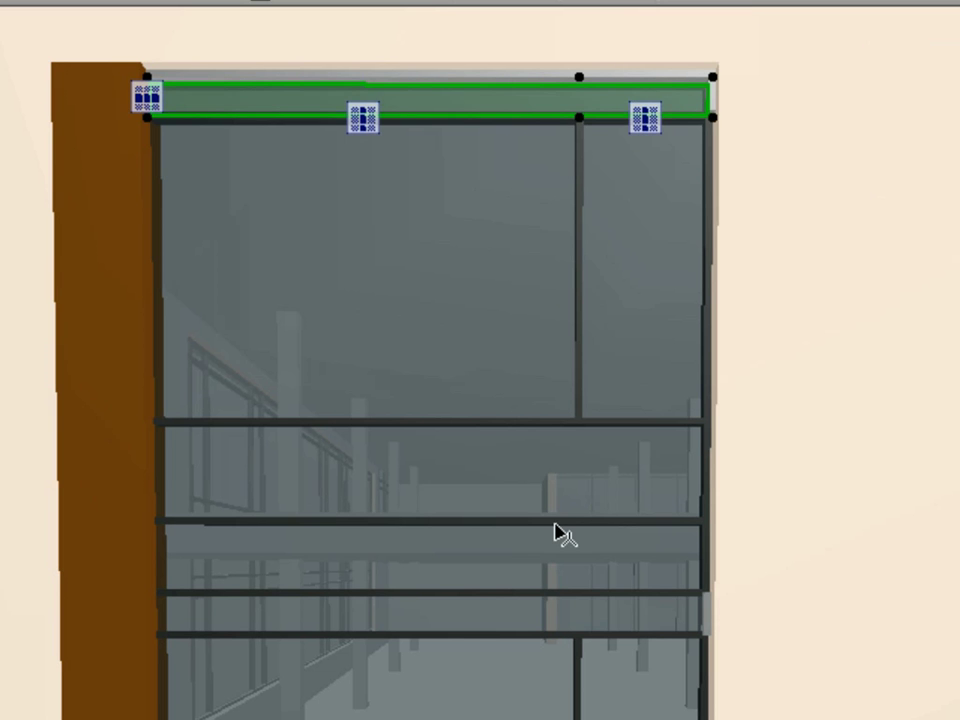
left_click(594, 624)
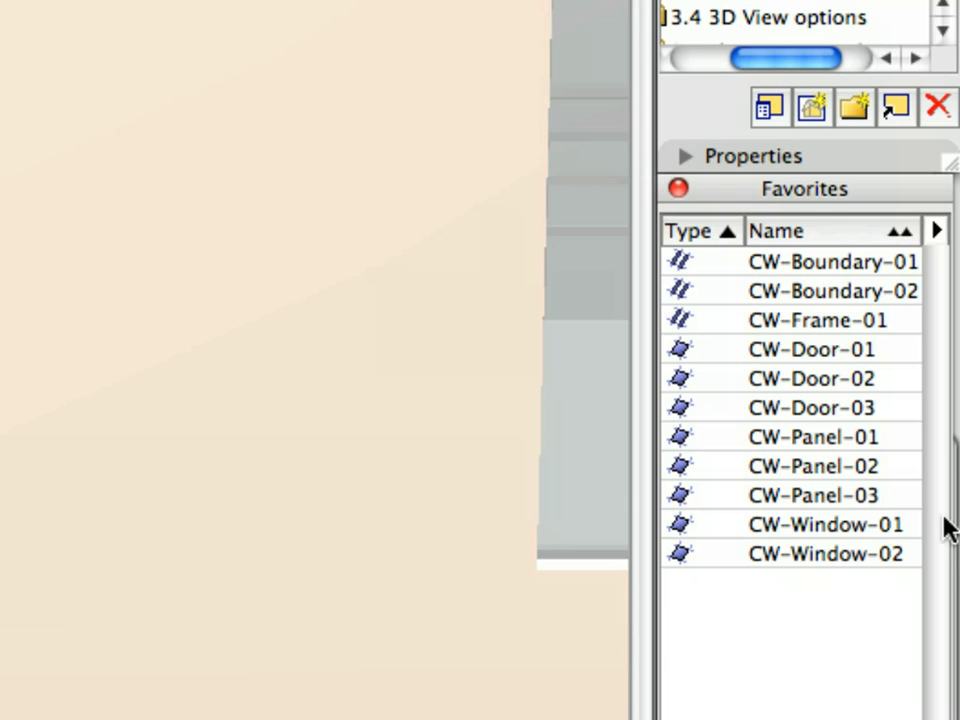
left_click(900, 437)
left_click(905, 468)
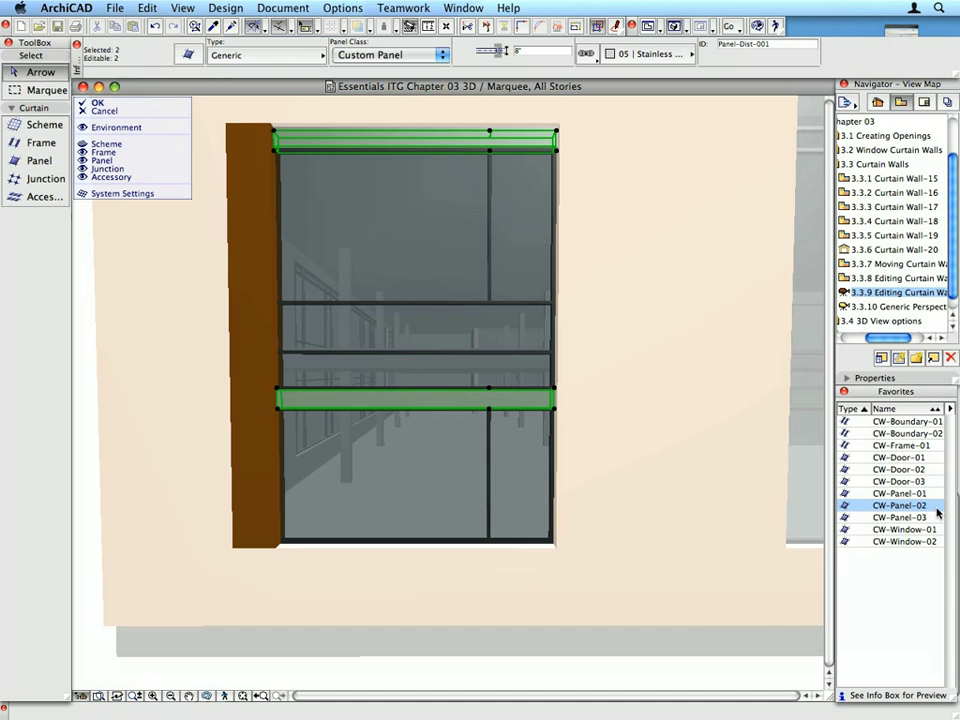
Apply the CW-Panel-03 favorite to the two full-width glass panels directly above the curtain wall's lower metal band.
double_click(937, 507)
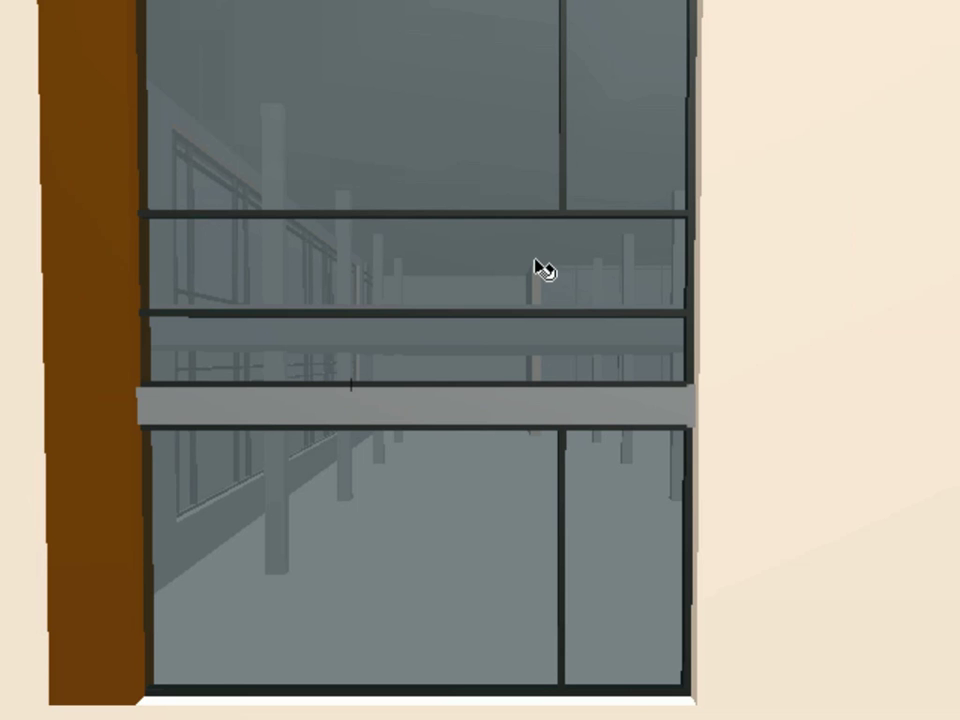
left_click(477, 329)
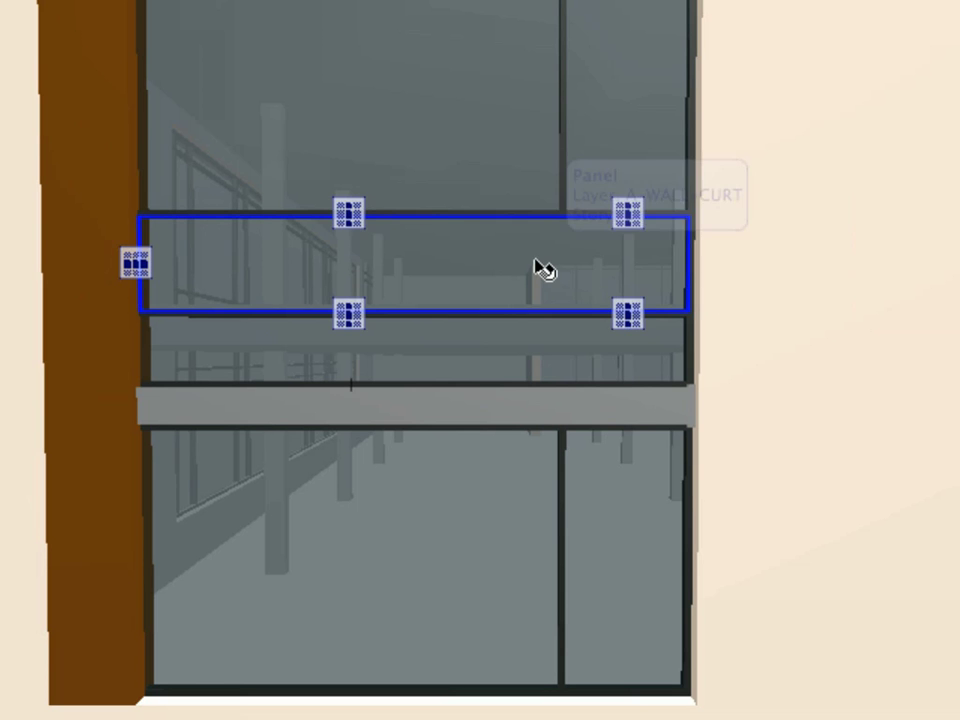
left_click(542, 270)
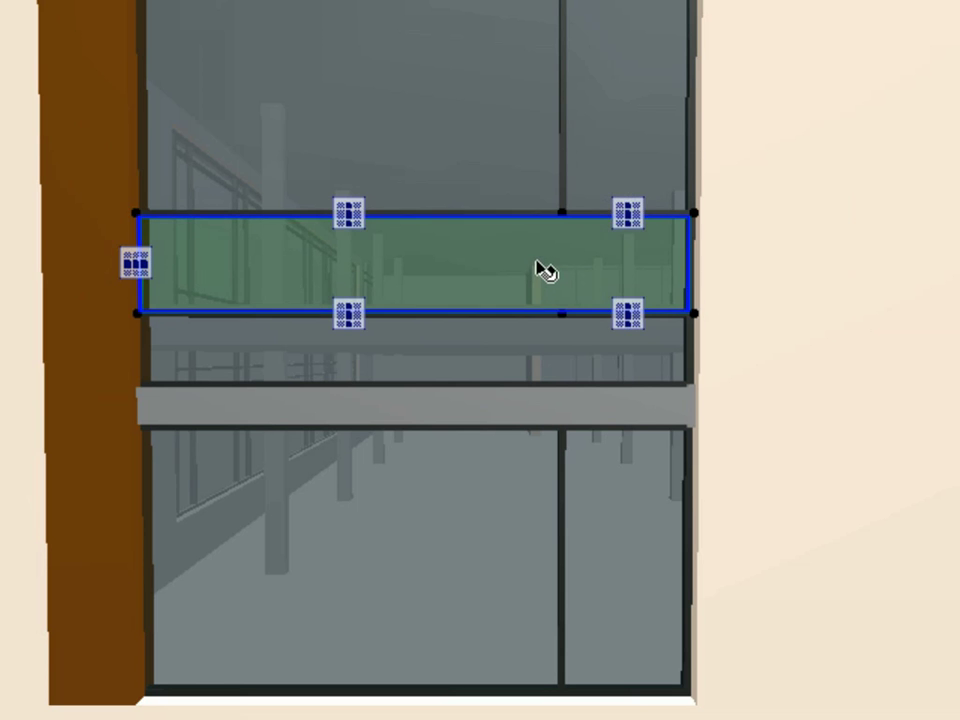
left_click(548, 368, "shift")
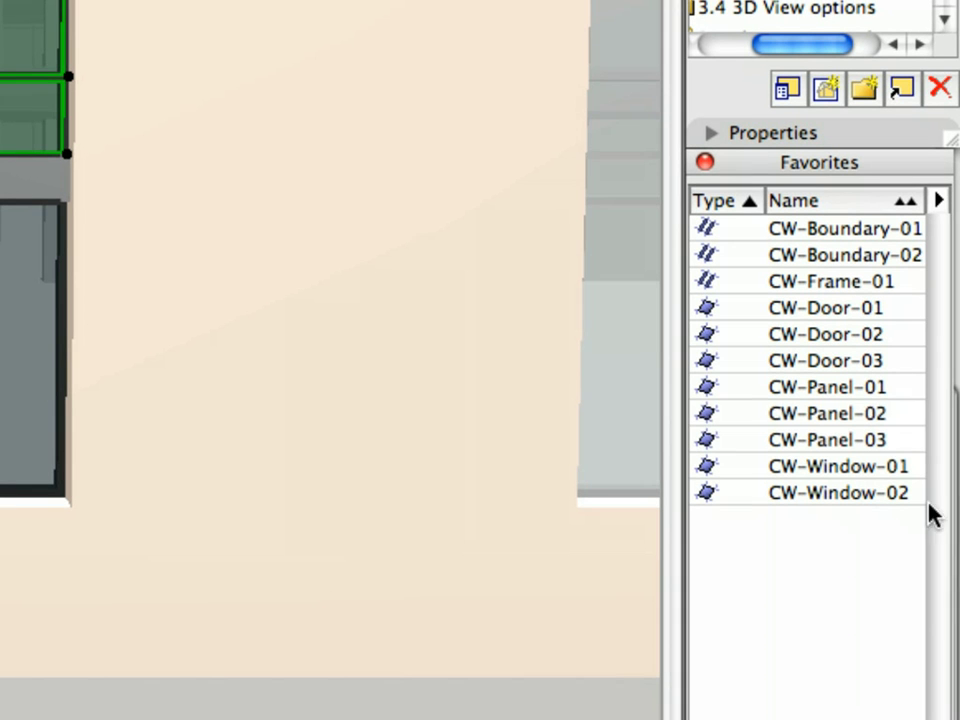
left_click(888, 413)
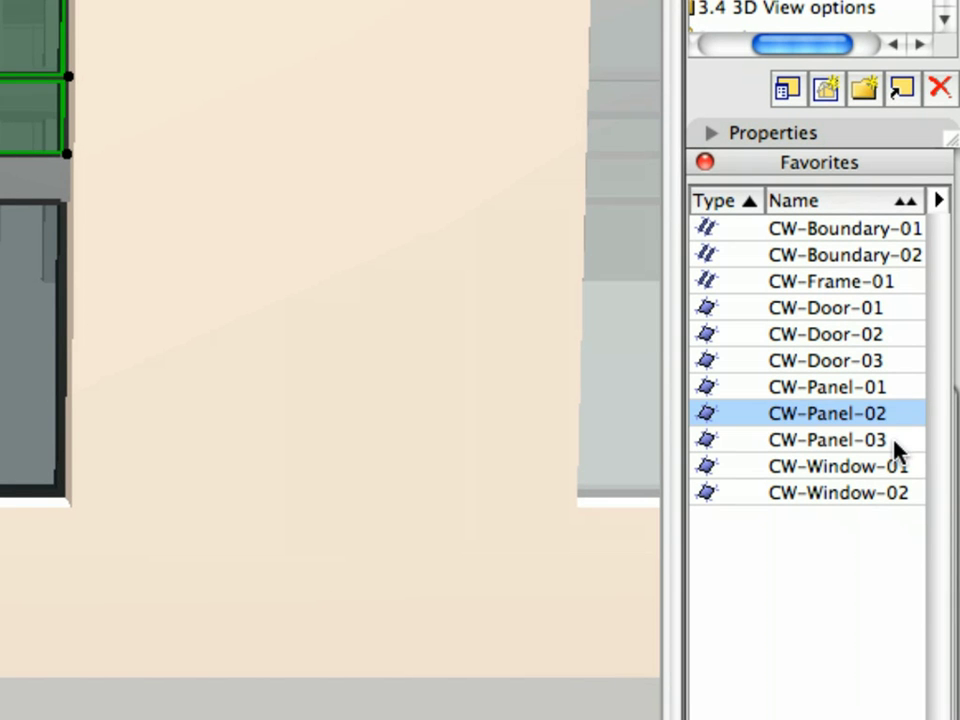
double_click(895, 440)
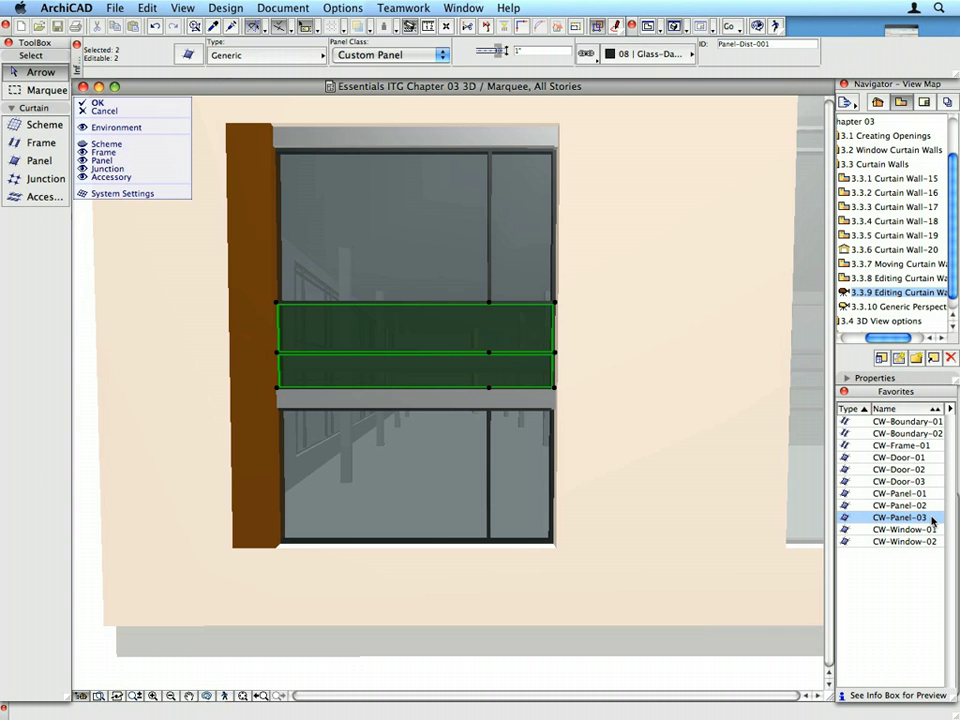
key("Escape")
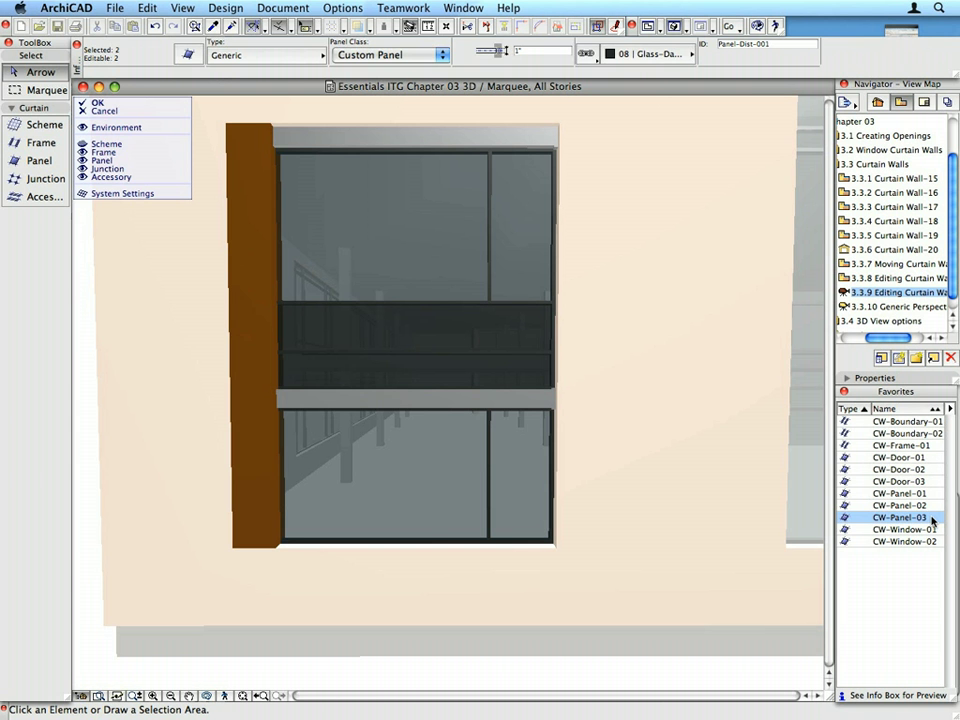
Apply the CW-Window-01 favorite to the upper and lower panels of the narrow right column, and exit curtain wall editing with the changes kept.
left_click(520, 221)
left_click(532, 493, "shift")
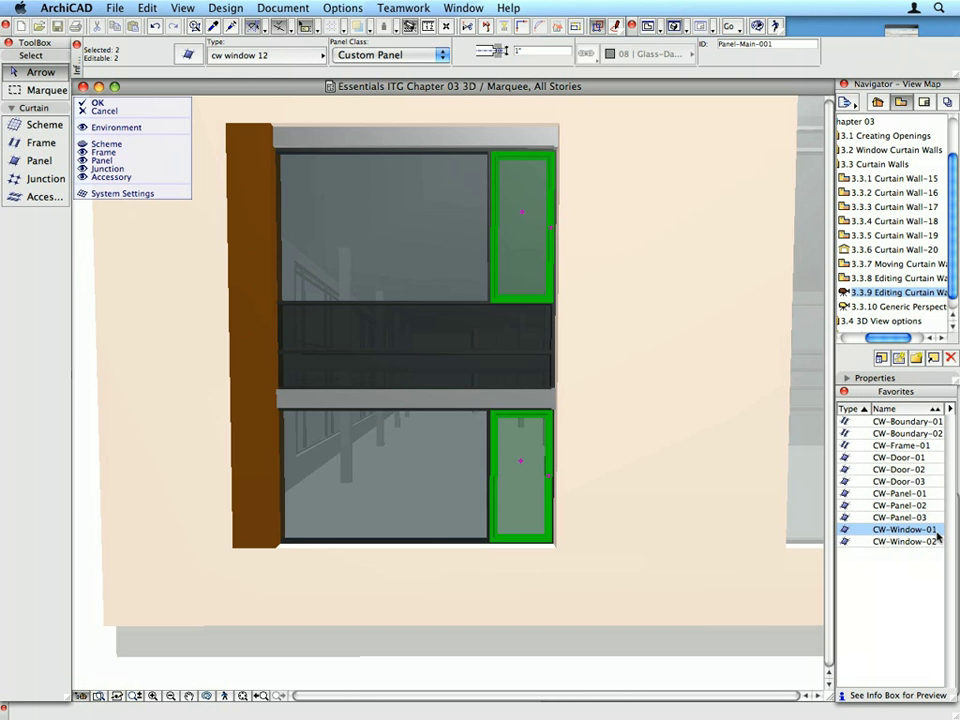
key("Escape")
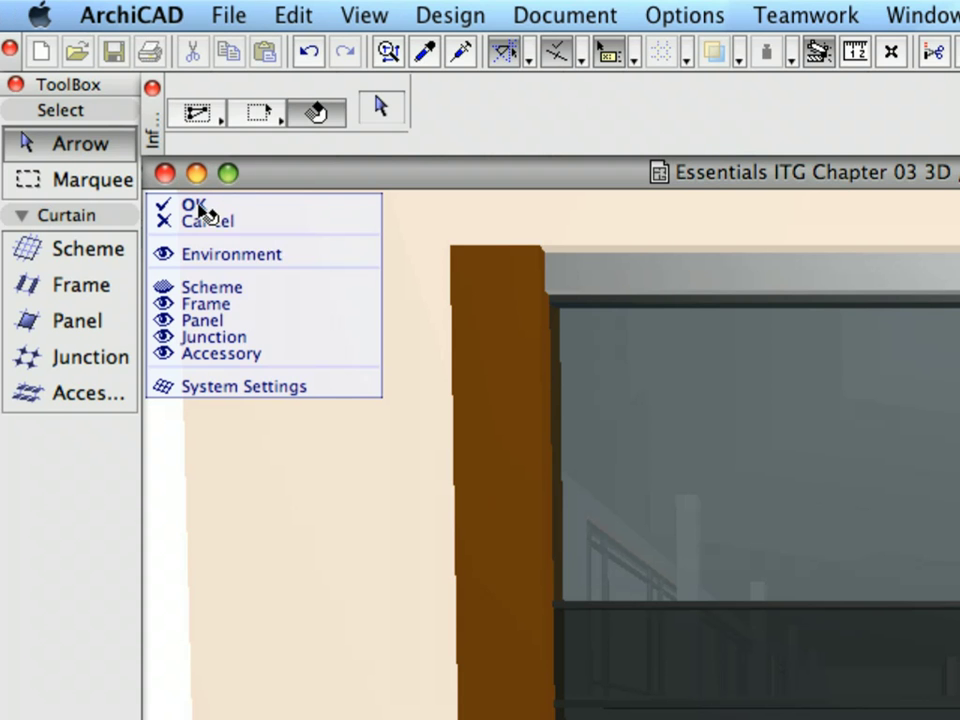
left_click(207, 207)
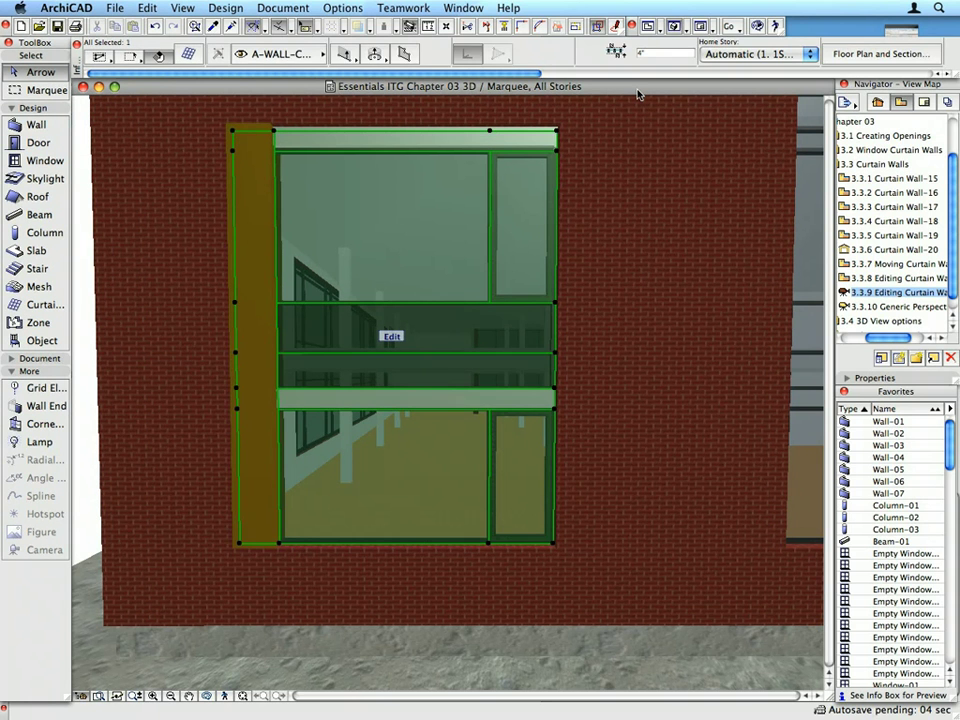
left_click(82, 163)
Check the edited curtain wall on the floor plan and open the saved view 3.3.10 Generic Perspective.
right_click(81, 160)
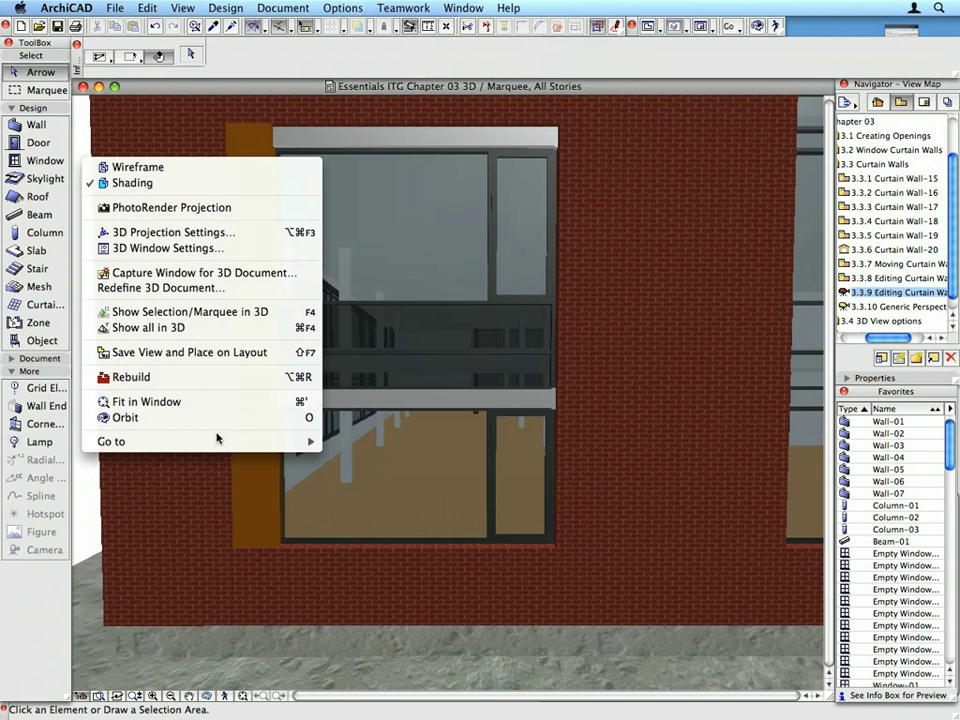
mouse_move(242, 442)
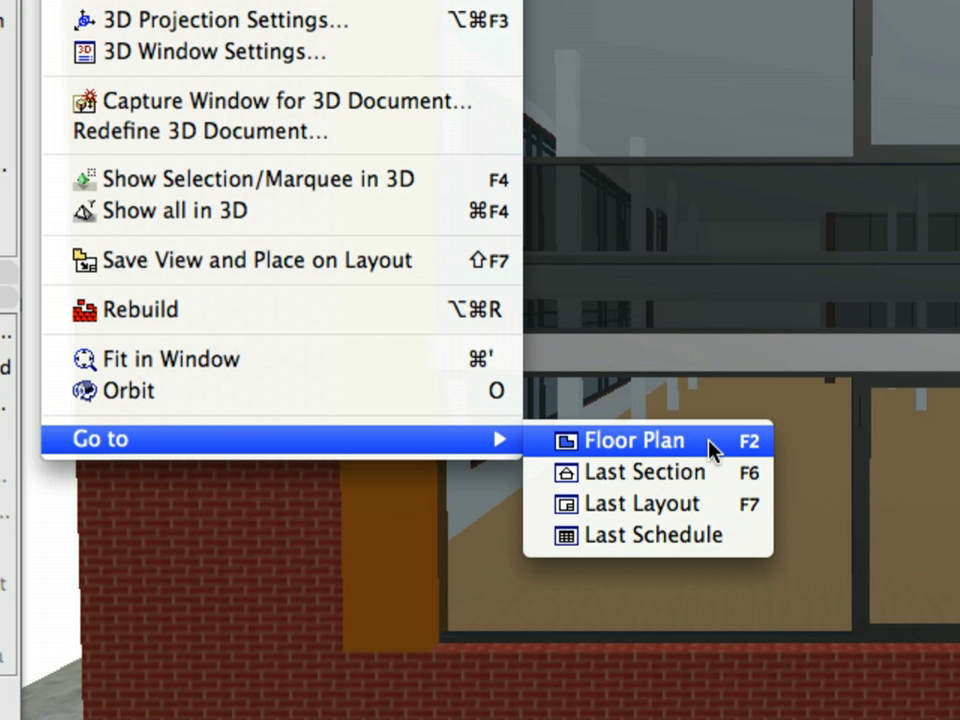
left_click(710, 442)
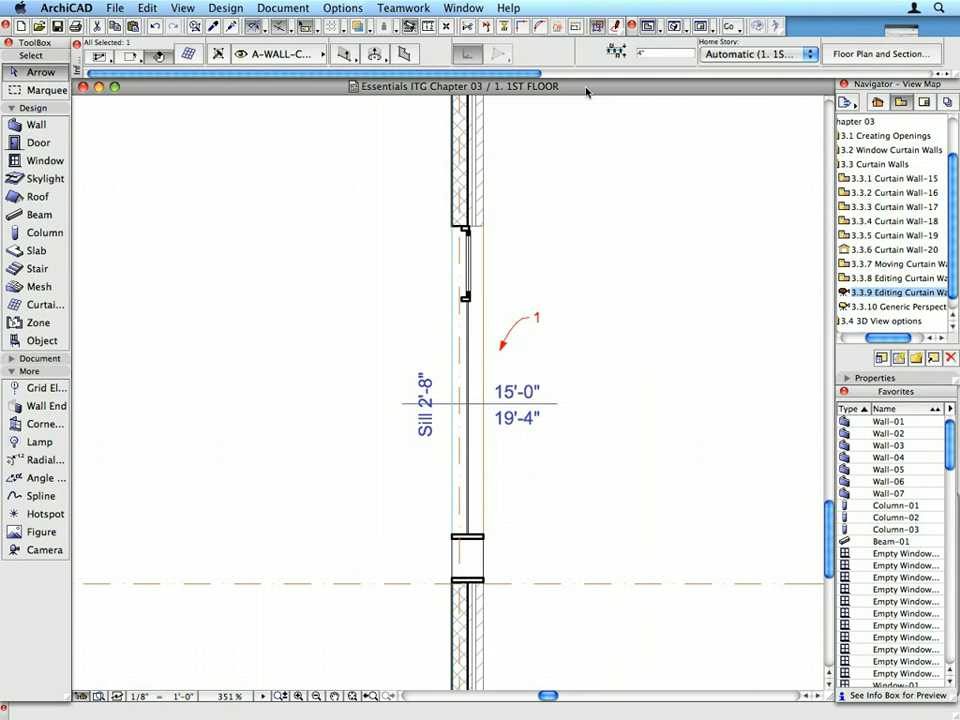
double_click(923, 307)
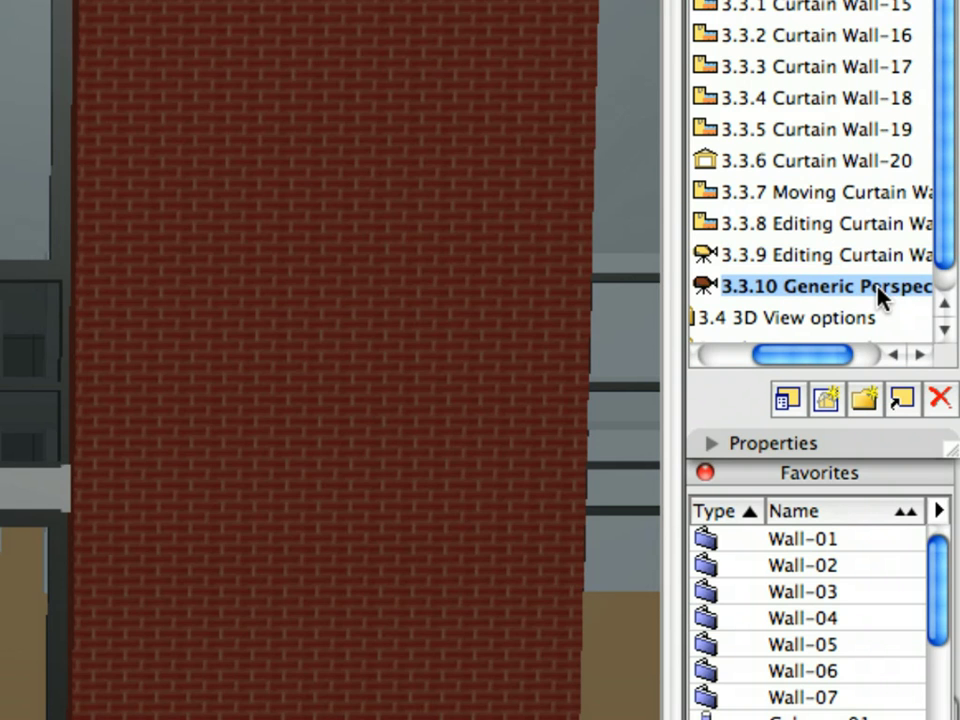